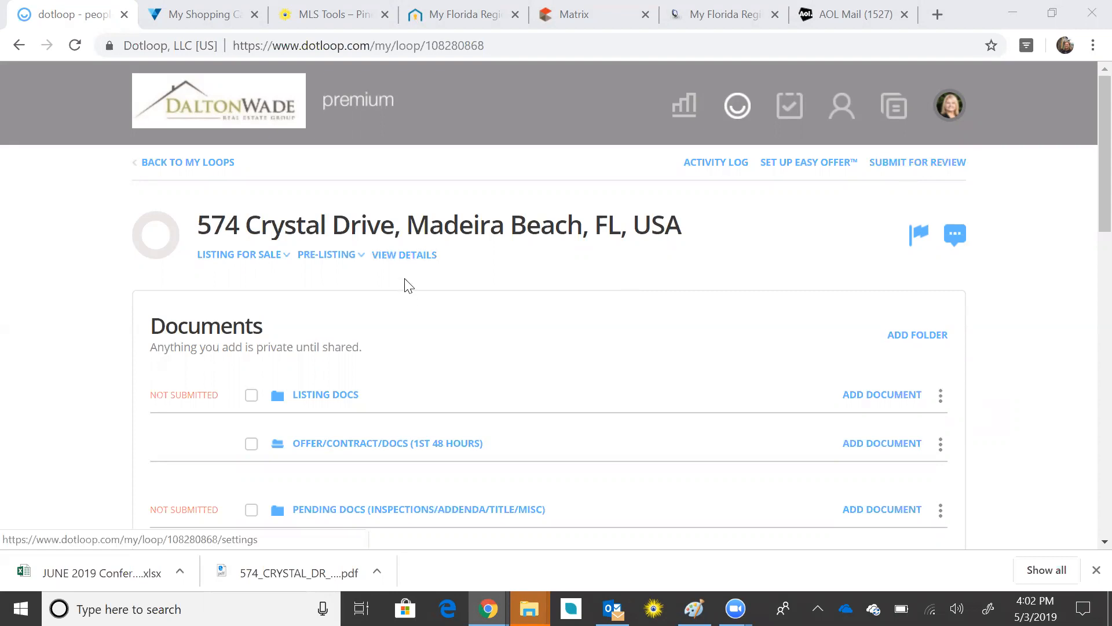
pyautogui.click(408, 259)
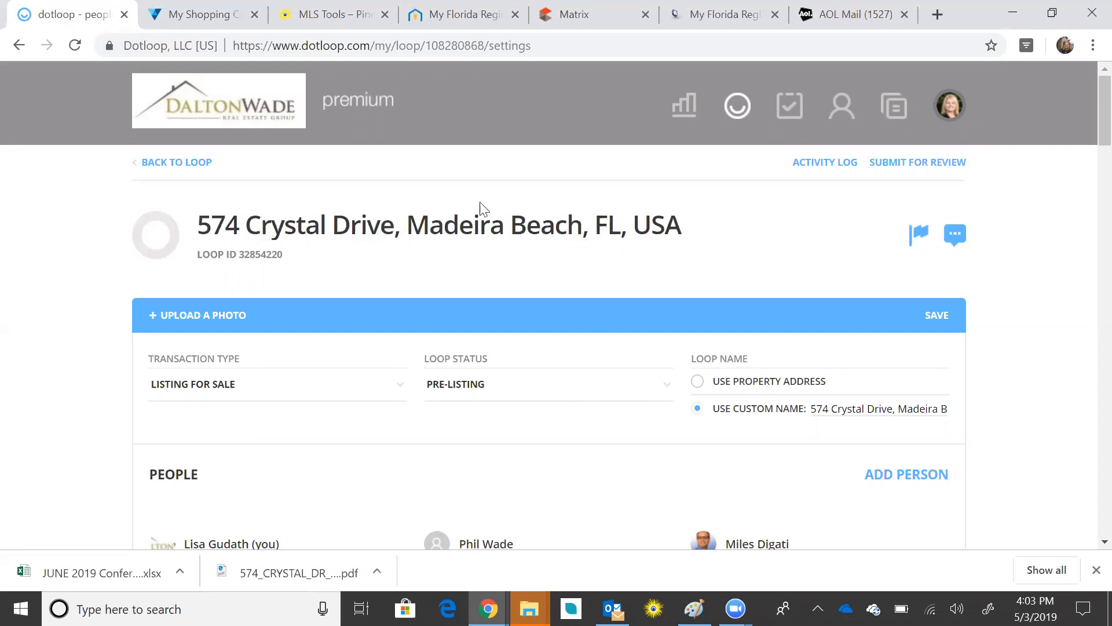
pyautogui.scroll(-1, 639, 237)
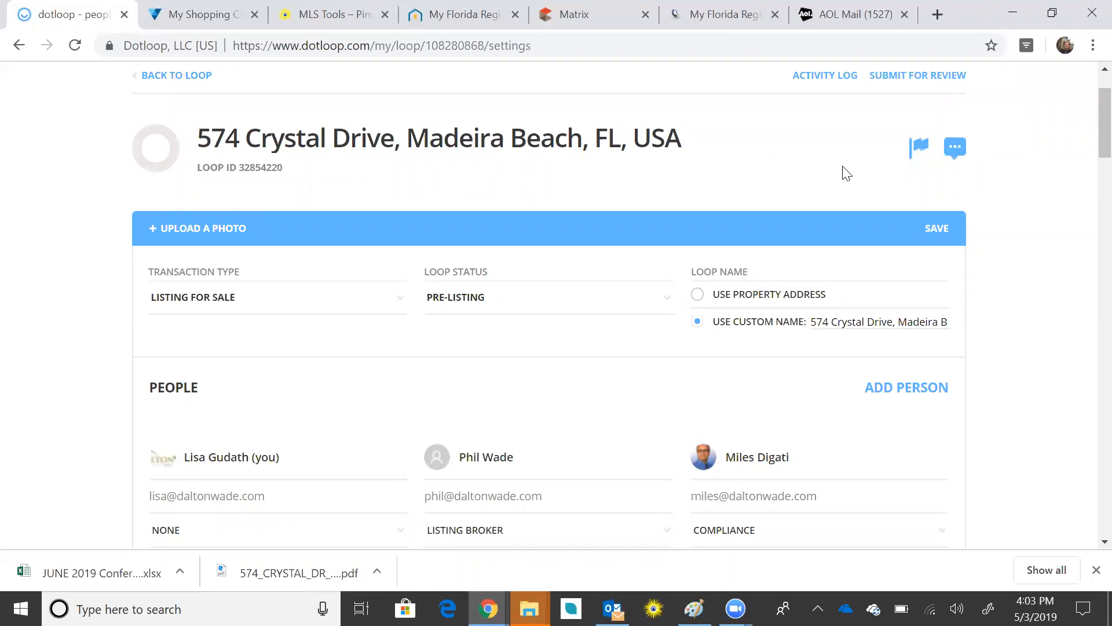
pyautogui.scroll(1, 856, 166)
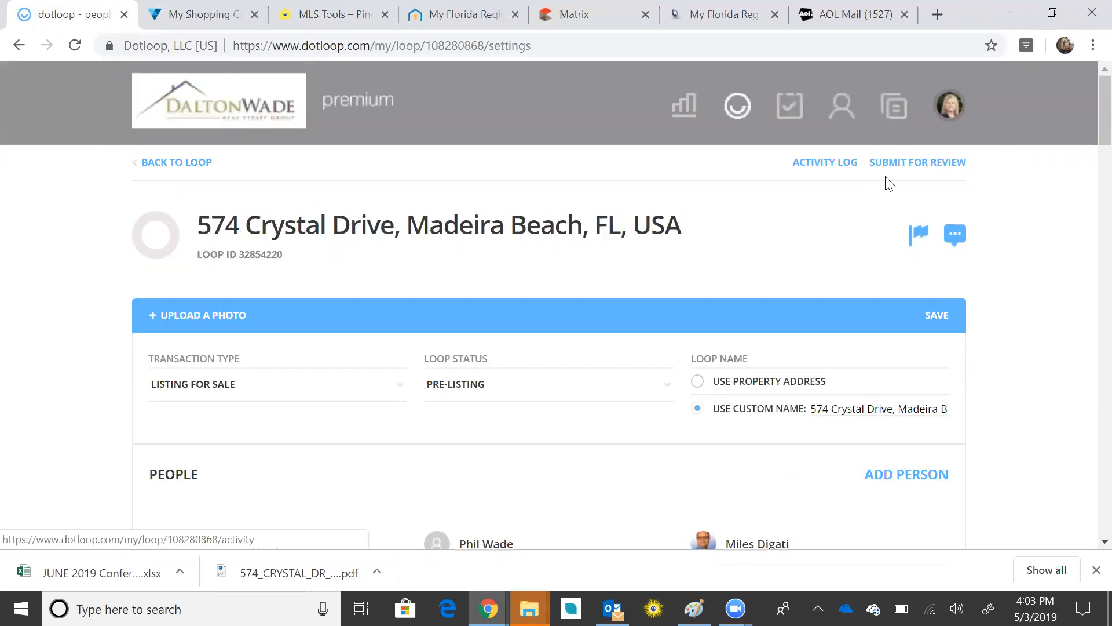
pyautogui.scroll(-2, 739, 240)
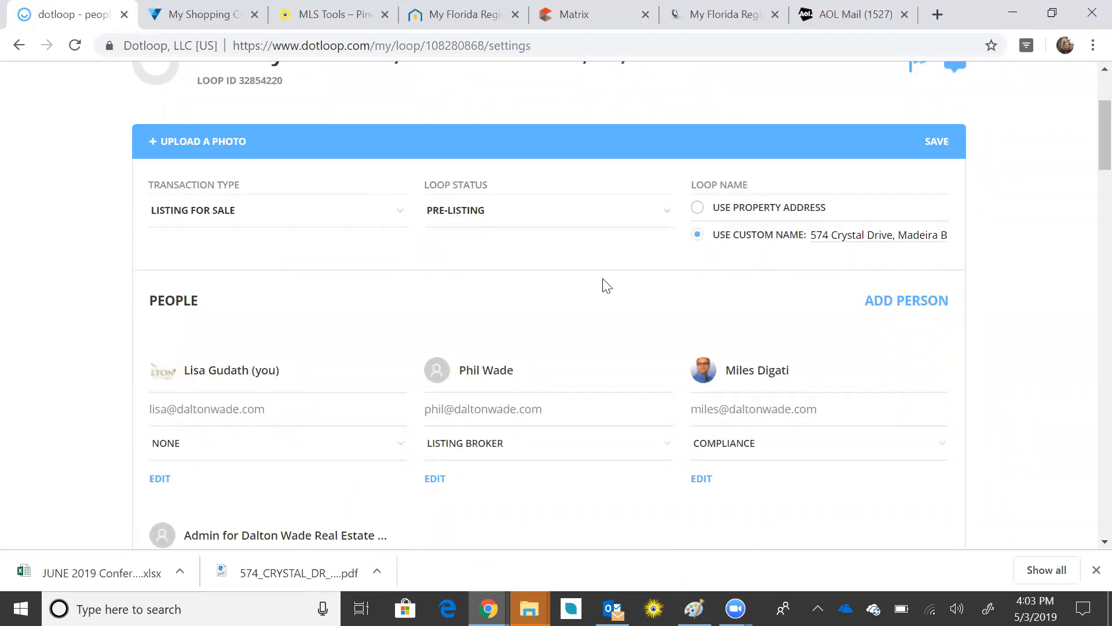
pyautogui.scroll(-3, 603, 285)
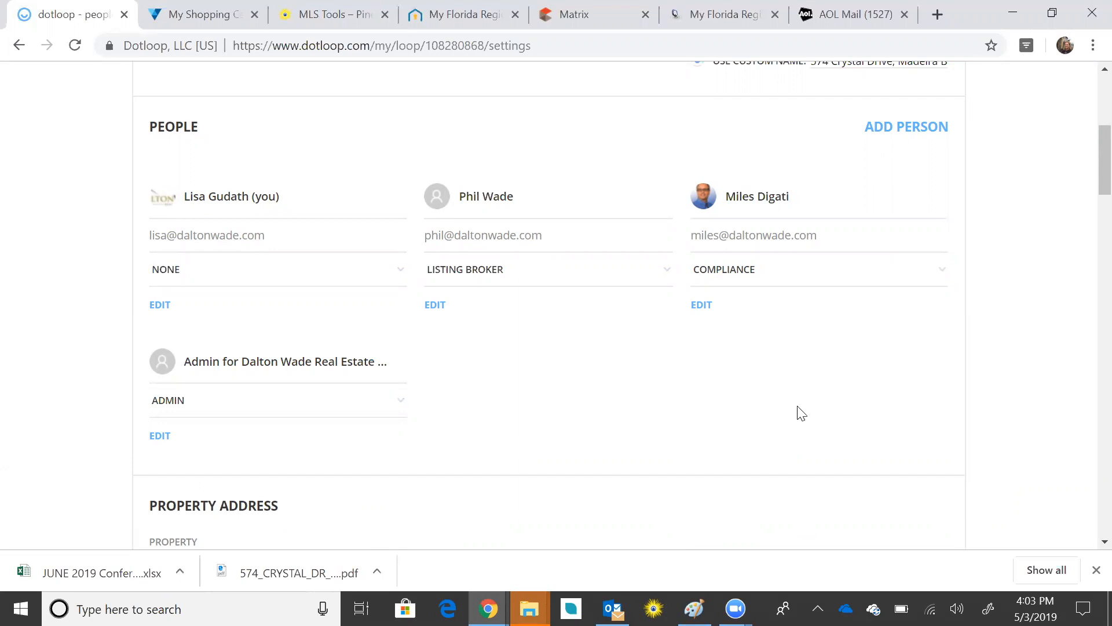
pyautogui.scroll(-6, 799, 411)
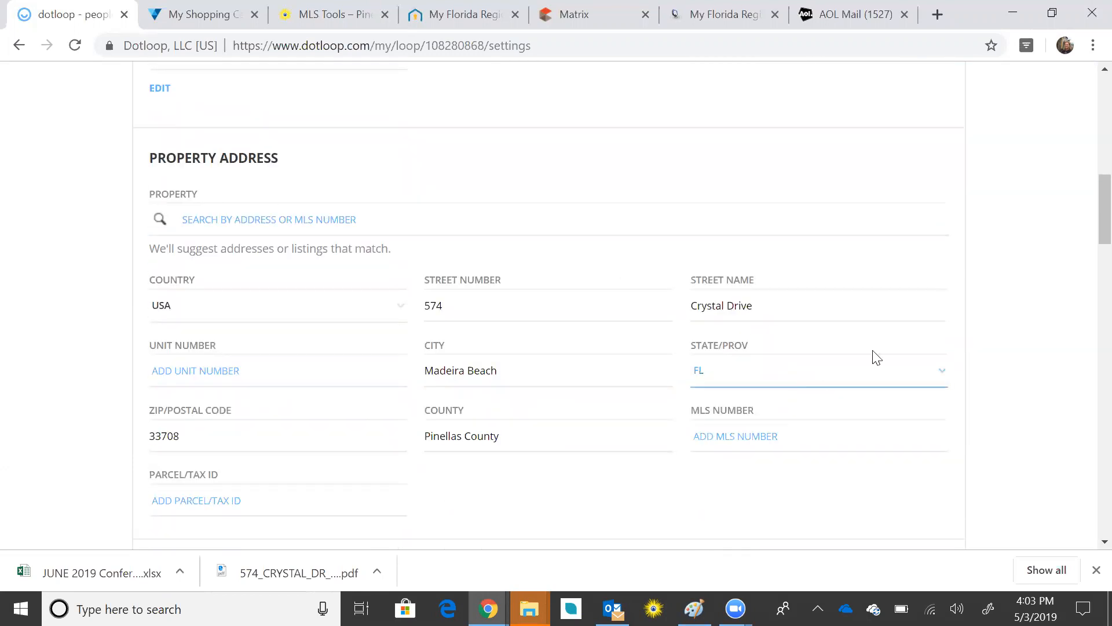
pyautogui.scroll(-2, 1045, 385)
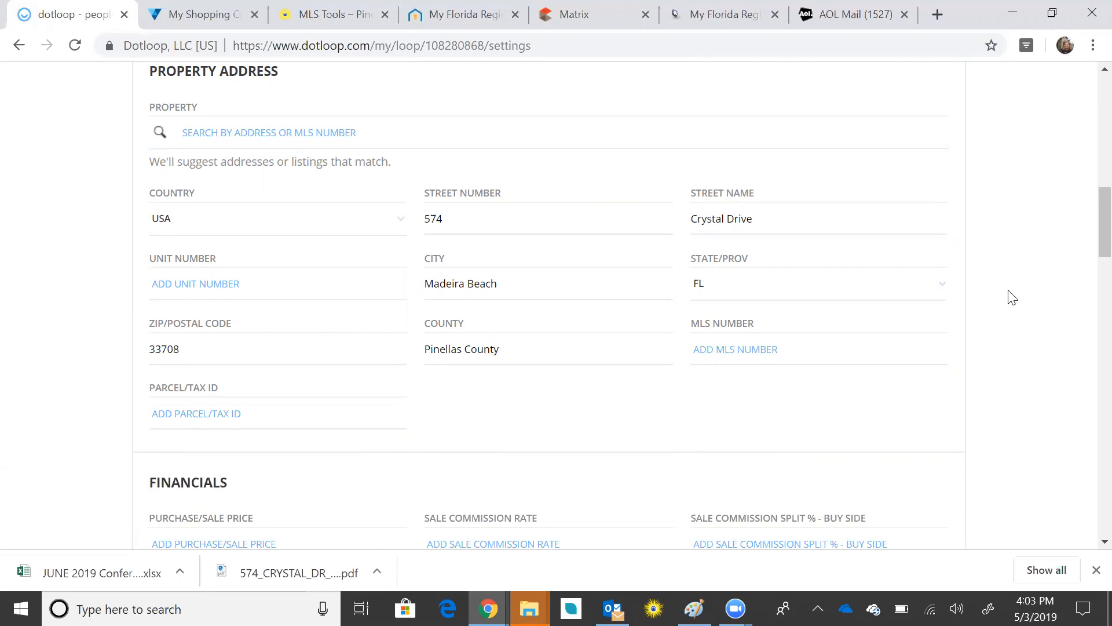
pyautogui.scroll(-10, 1012, 297)
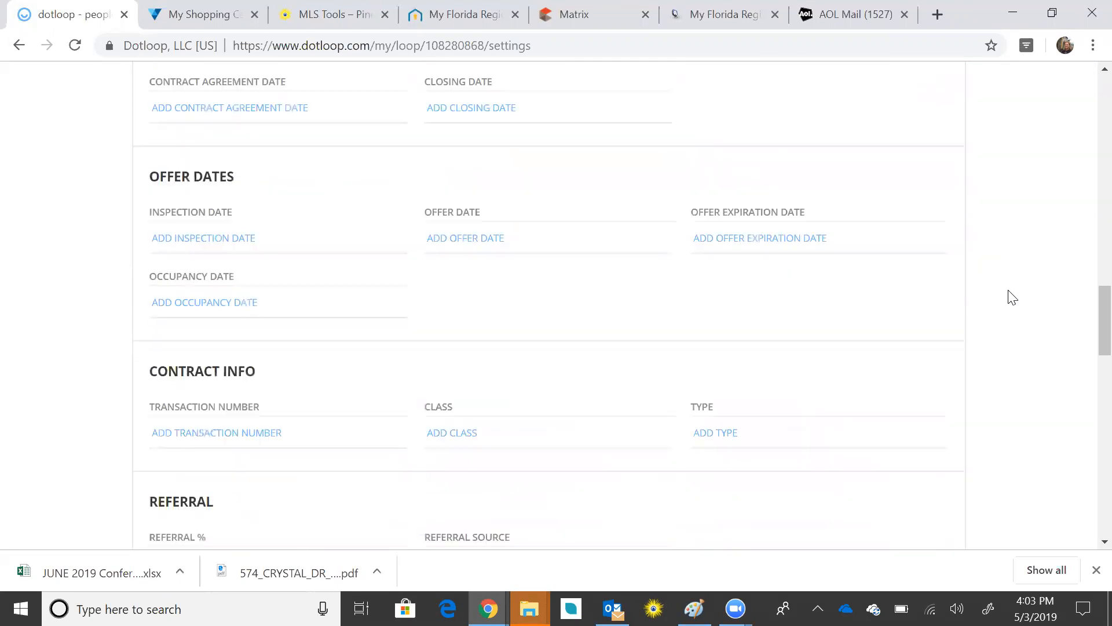
pyautogui.scroll(-10, 1012, 297)
pyautogui.scroll(-10, 1012, 298)
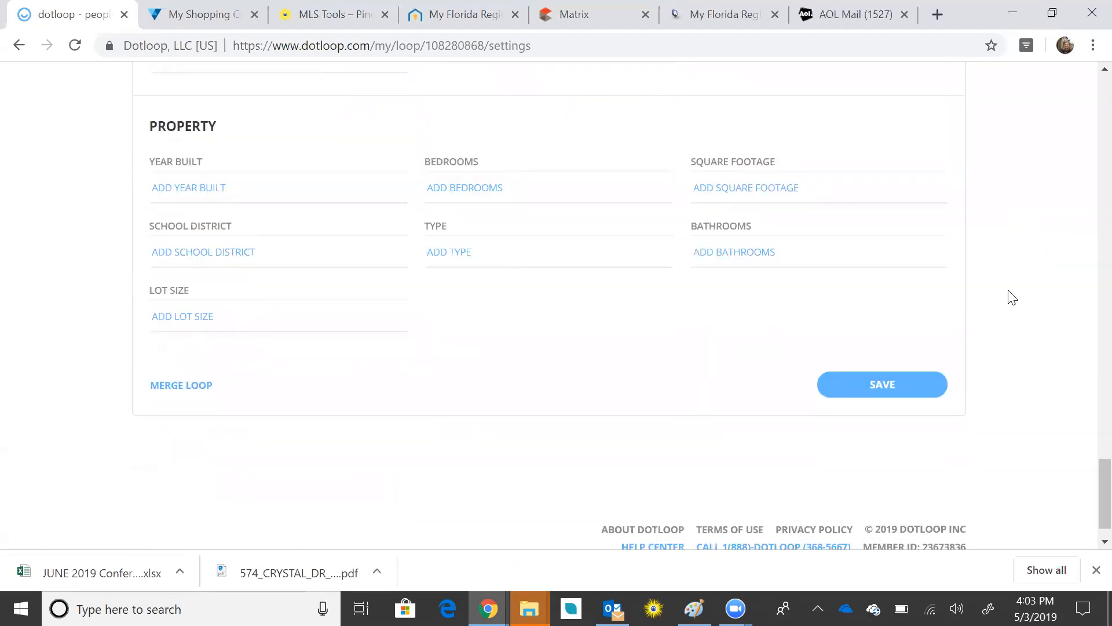
pyautogui.scroll(20, 1012, 297)
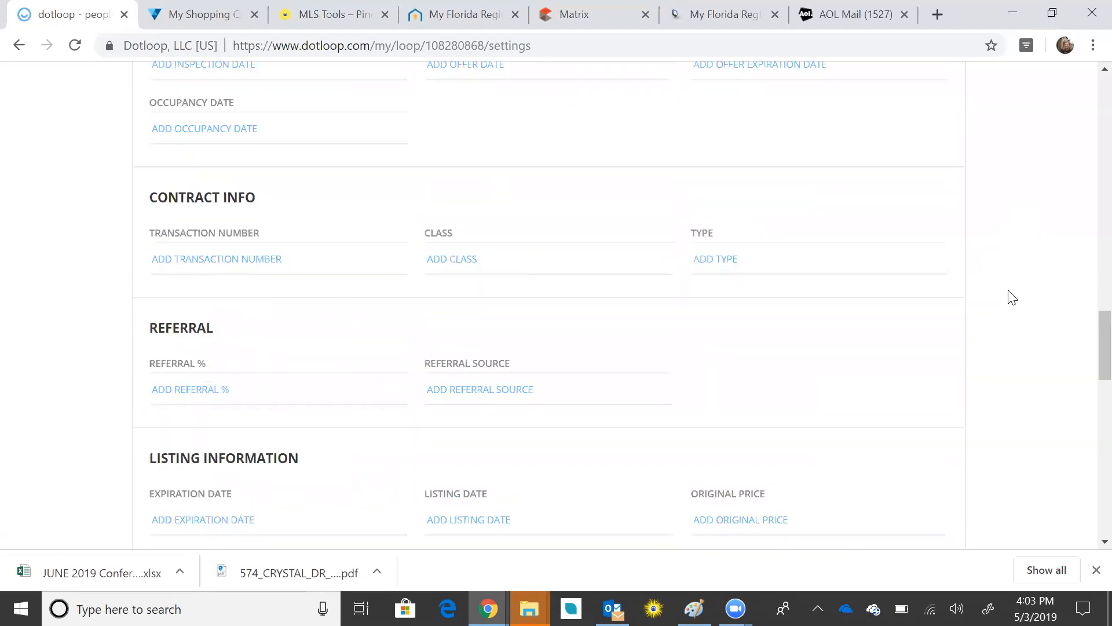
pyautogui.scroll(1, 1006, 298)
pyautogui.scroll(-3, 1005, 298)
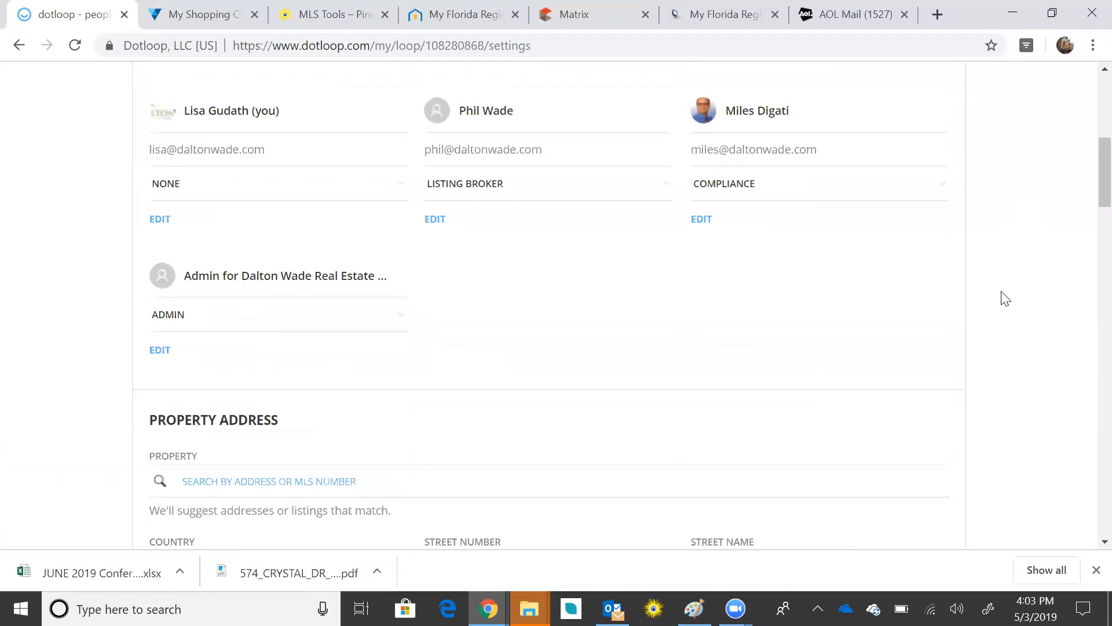
pyautogui.scroll(2, 1006, 298)
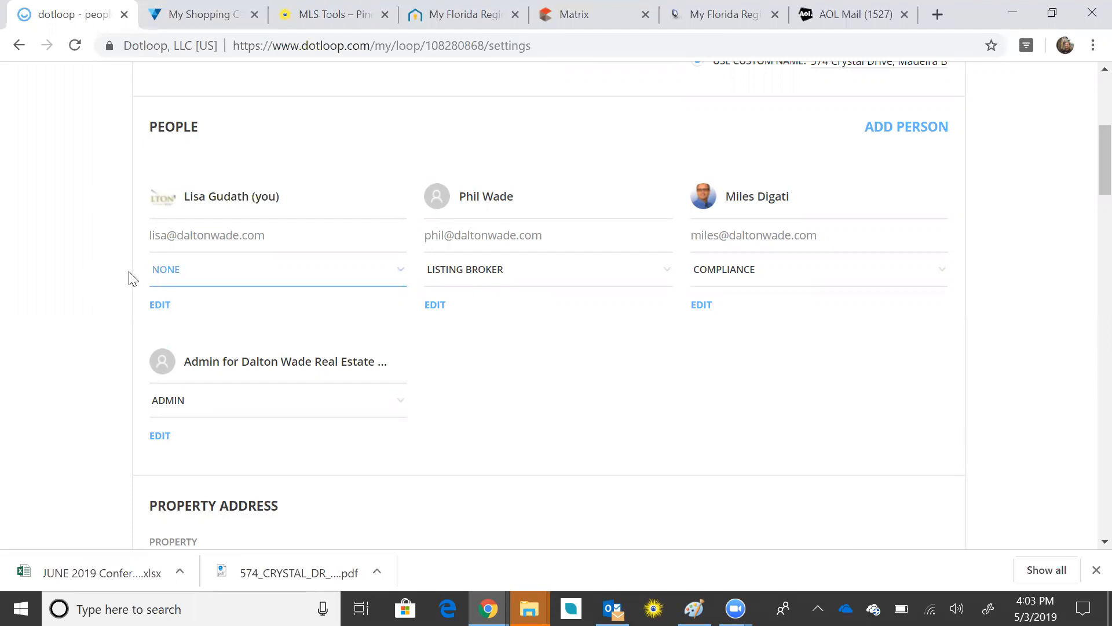
# Step: Make yourself the Listing Agent on the loop, then bring up the Add person form
pyautogui.click(399, 276)
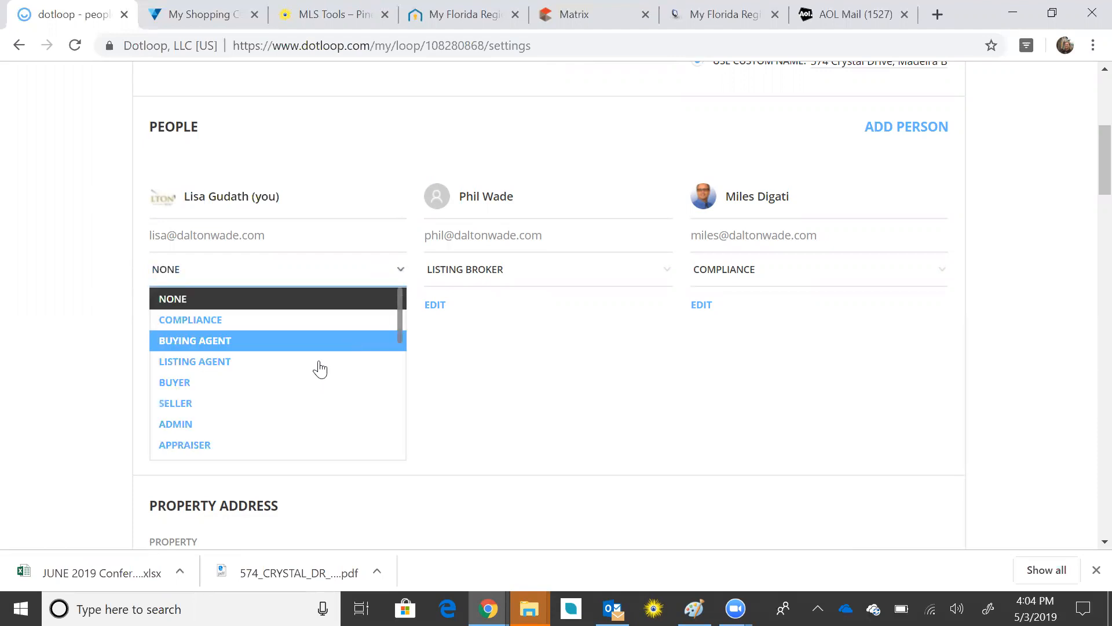
pyautogui.click(318, 365)
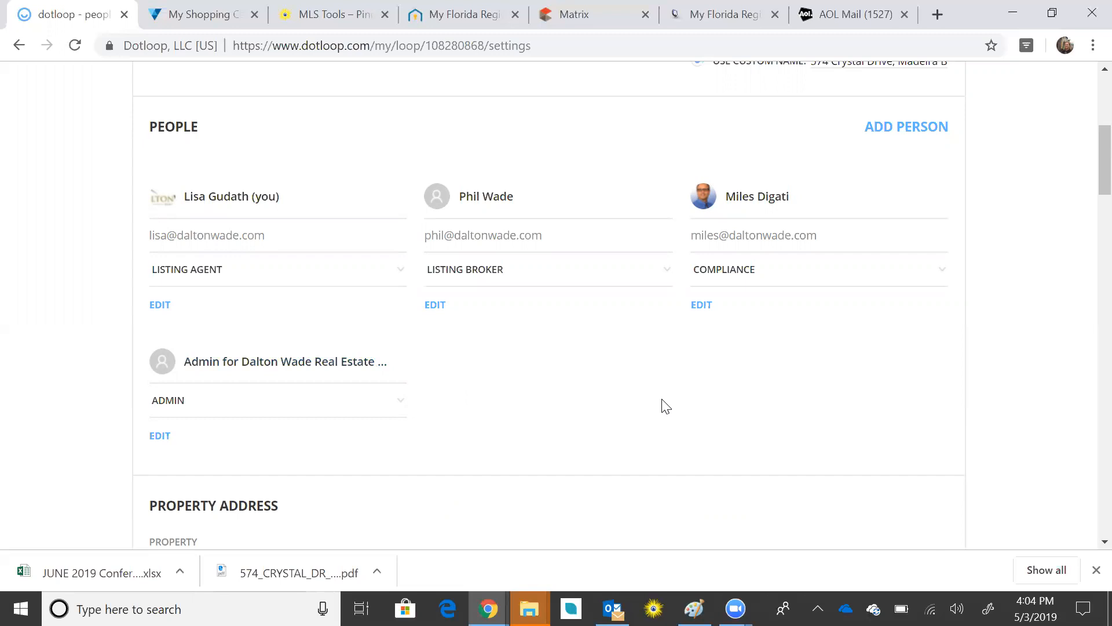
pyautogui.click(921, 134)
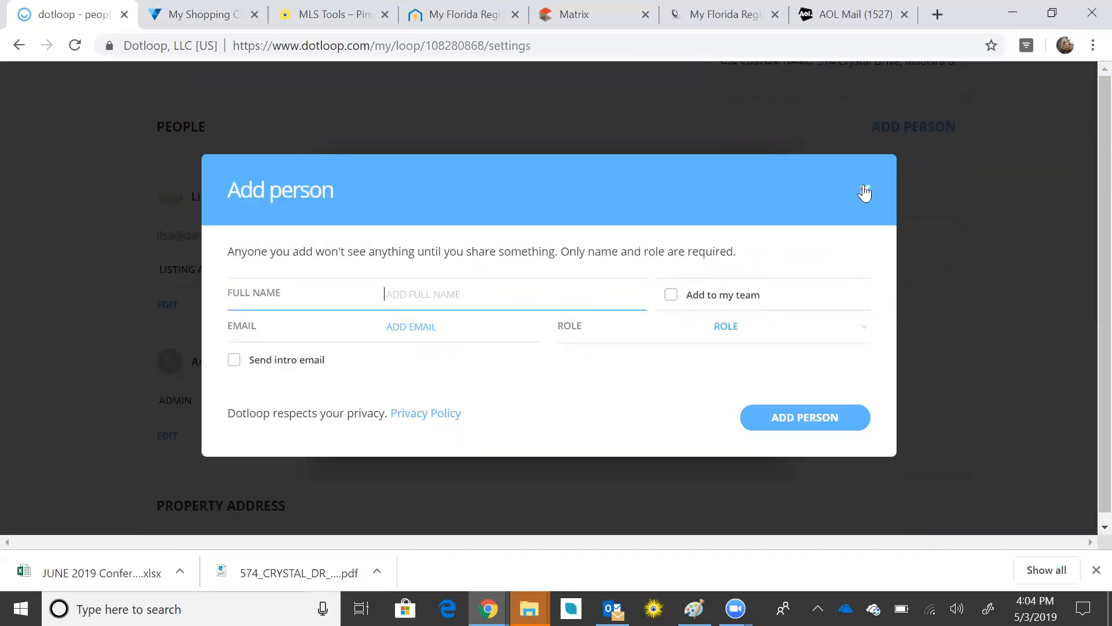
# Step: Close and reopen the empty Add person dialog several times
pyautogui.click(865, 190)
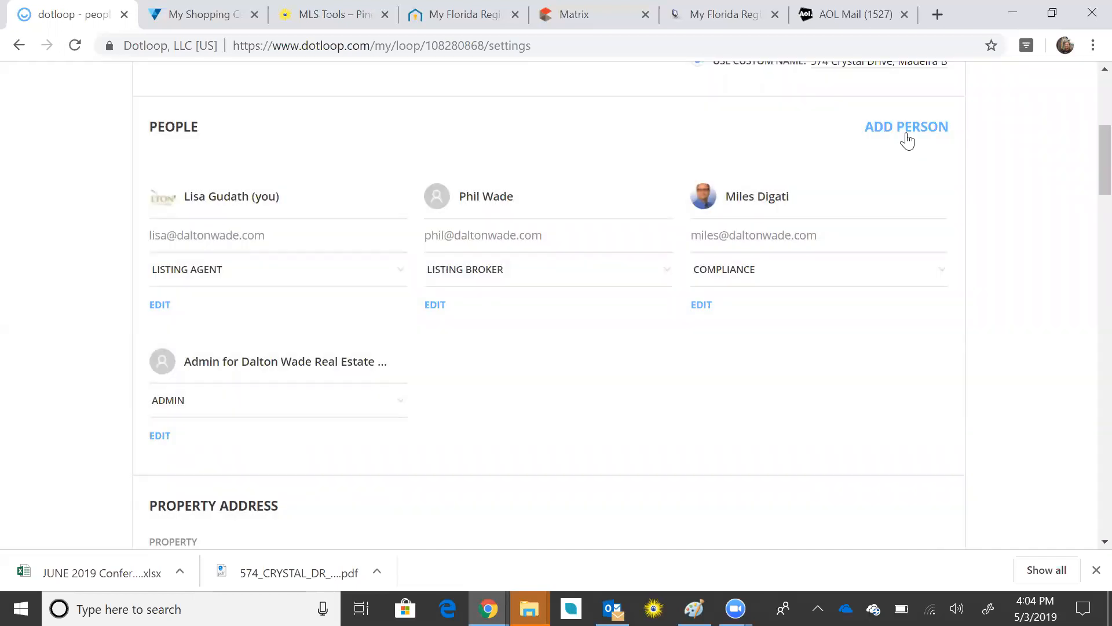
pyautogui.click(907, 128)
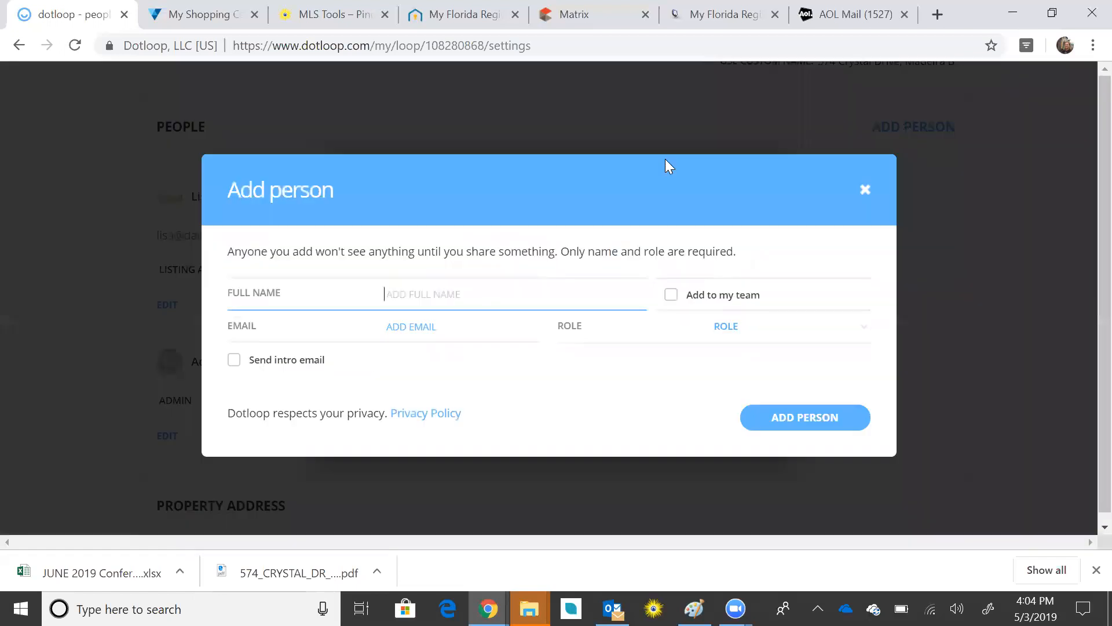
pyautogui.click(865, 190)
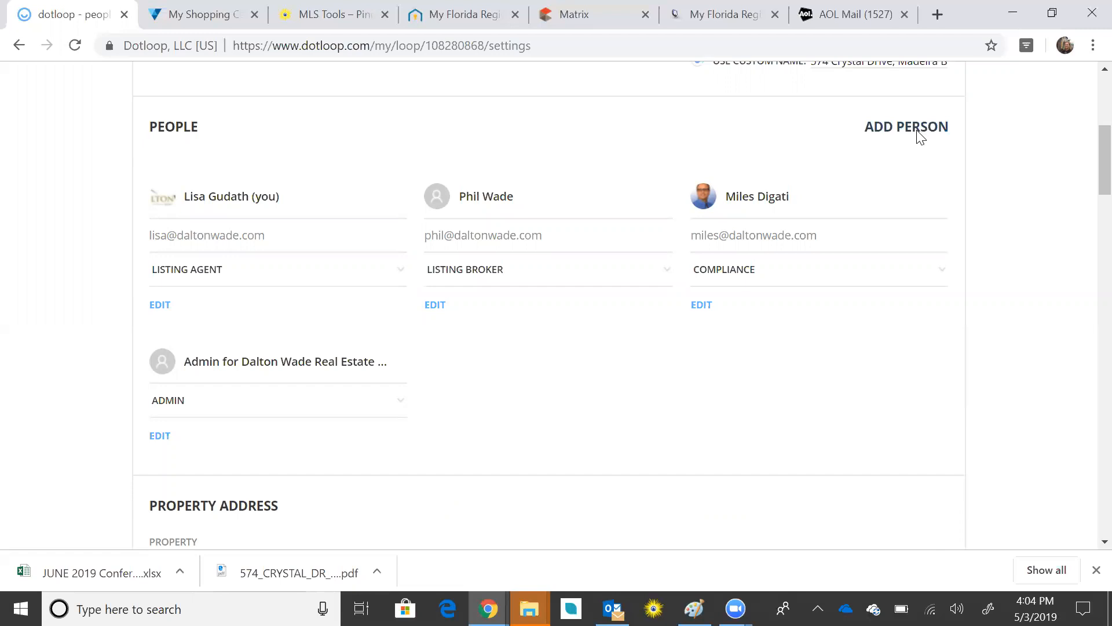
pyautogui.click(918, 138)
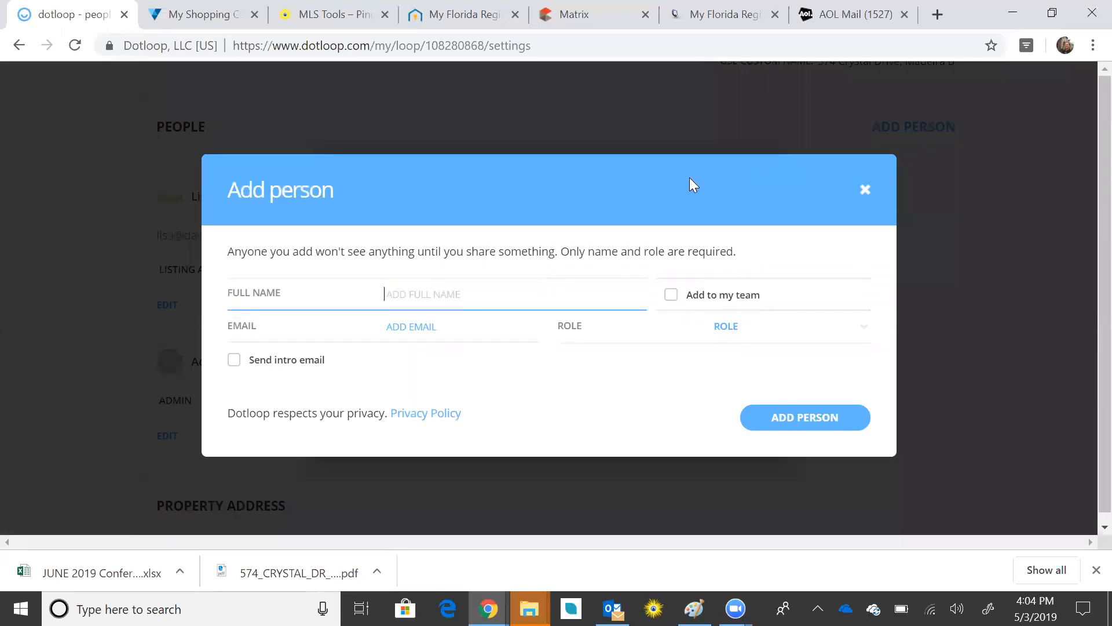
pyautogui.click(866, 189)
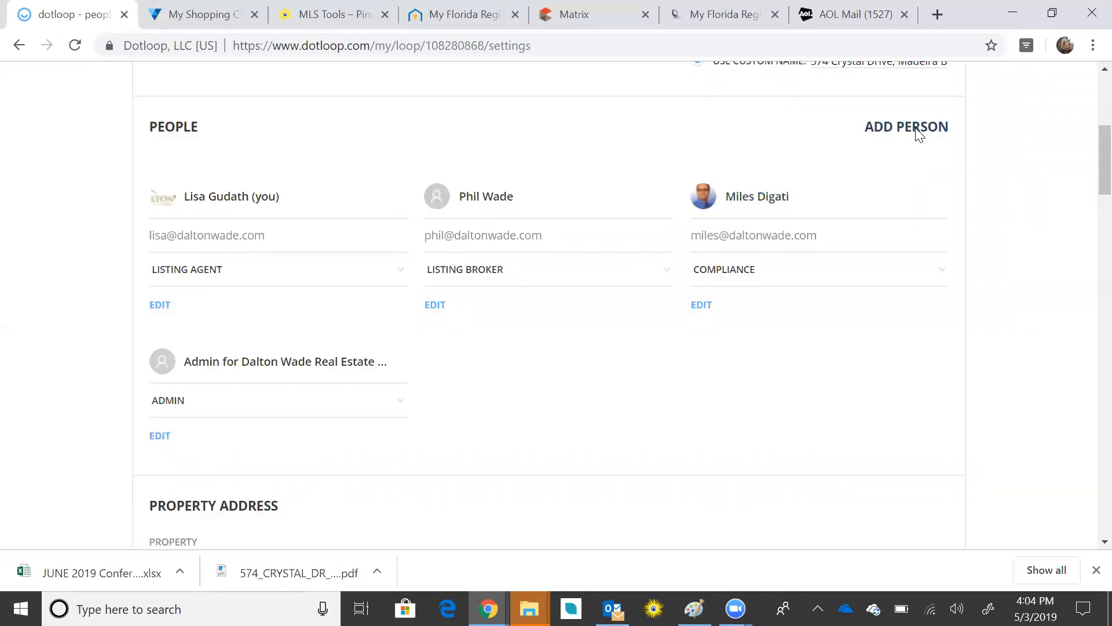
pyautogui.click(915, 133)
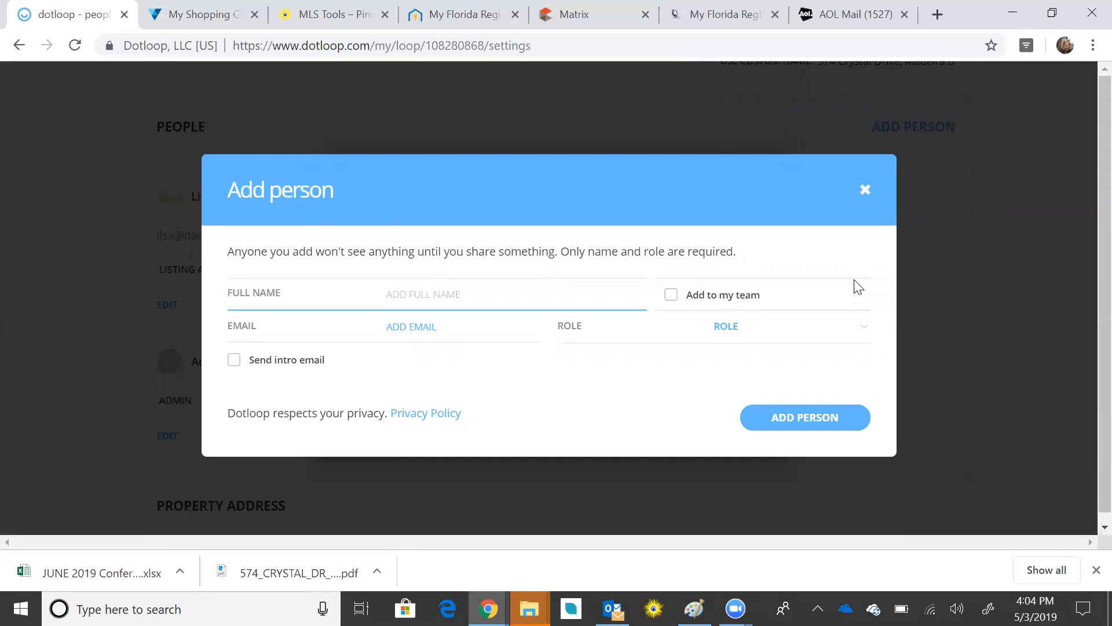
# Step: On the MLS tab's Pinellas County tax report, select the current owner's name for copying
pyautogui.click(589, 21)
pyautogui.click(687, 20)
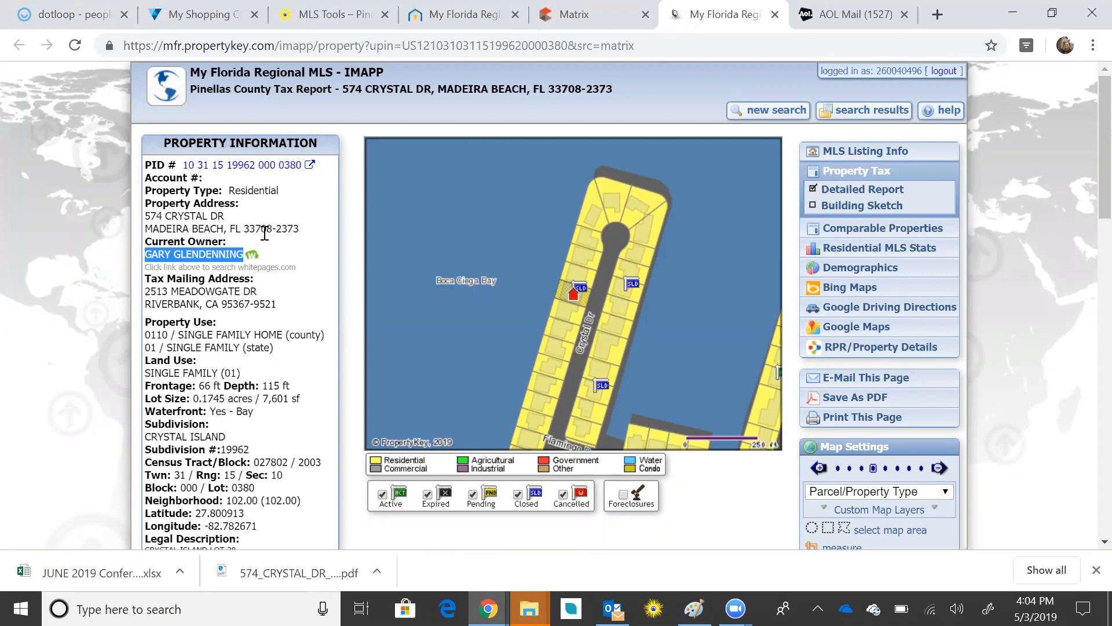
pyautogui.click(317, 243)
pyautogui.moveTo(228, 244)
pyautogui.mouseDown()
pyautogui.moveTo(196, 245)
pyautogui.moveTo(247, 254)
pyautogui.mouseUp()
pyautogui.hotkey('ctrl', 'c')
pyautogui.click(241, 234)
# Step: Paste the owner's name as the new person's full name and assign the Seller role
pyautogui.click(68, 20)
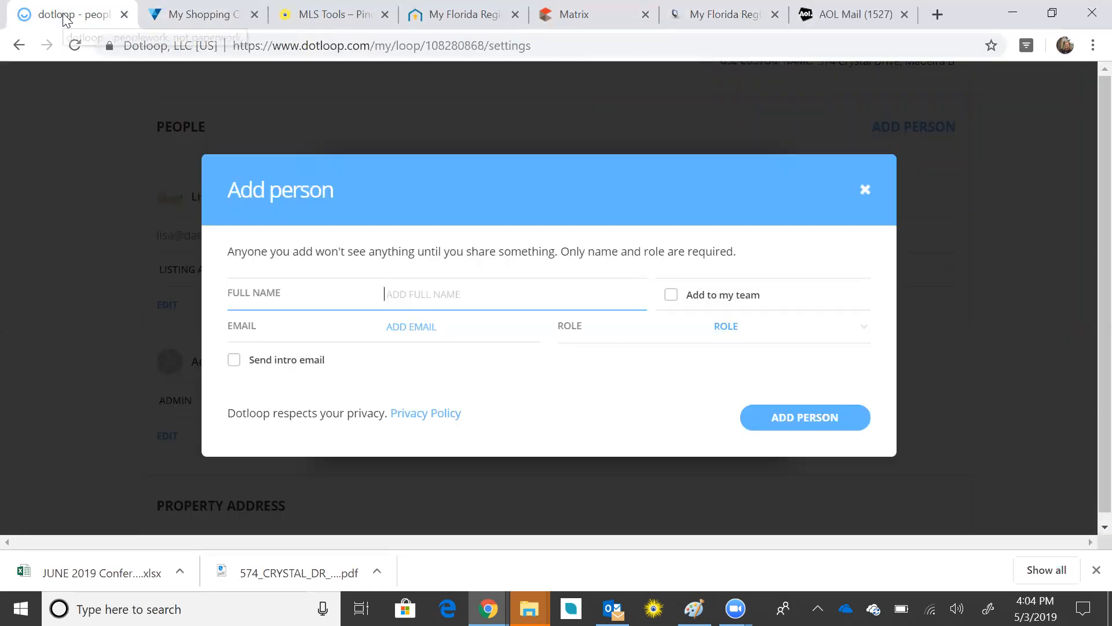
pyautogui.hotkey('ctrl', 'v')
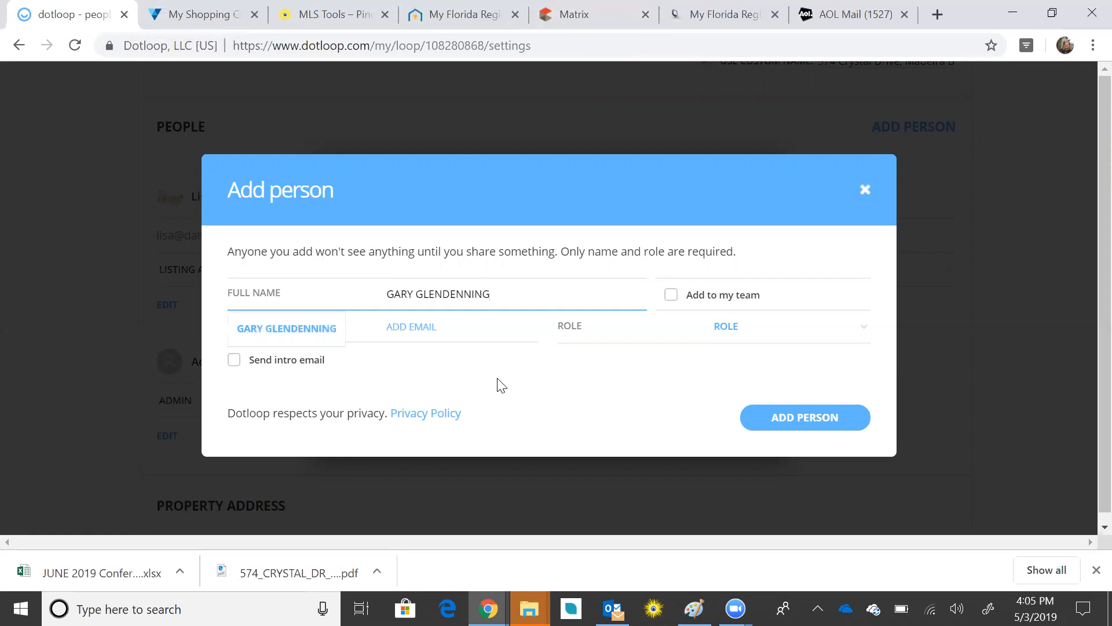
pyautogui.click(721, 332)
pyautogui.click(747, 461)
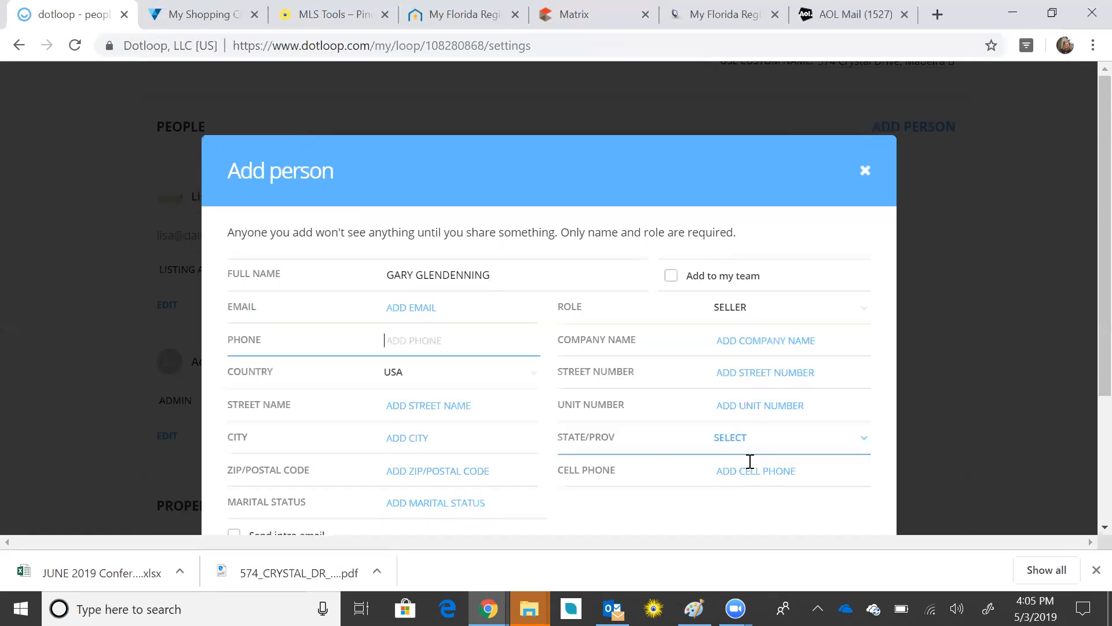
pyautogui.scroll(-3, 653, 278)
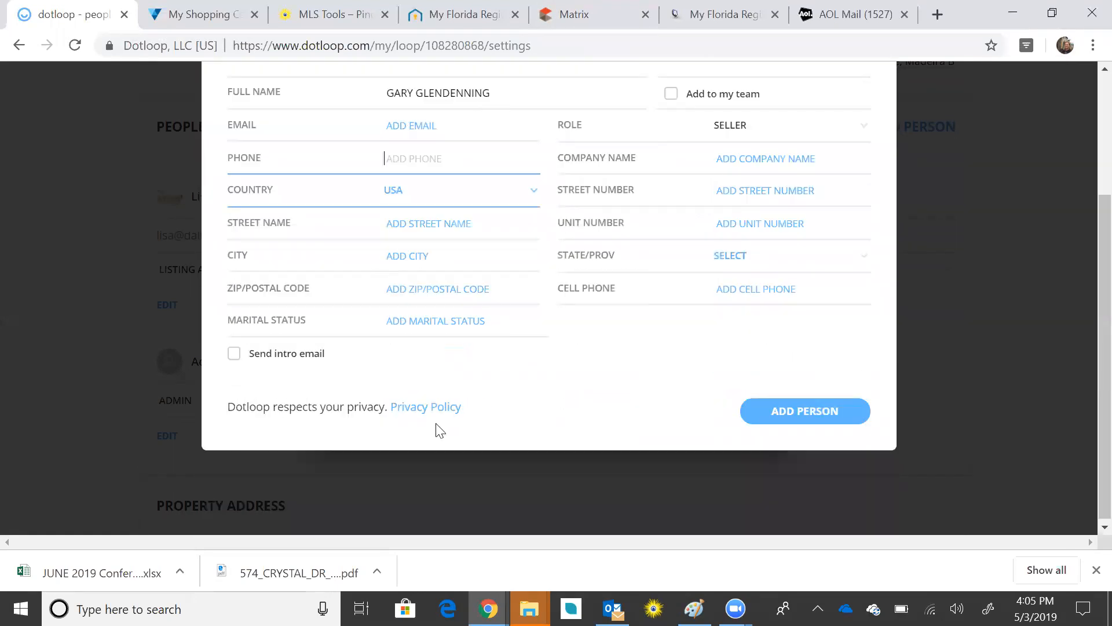
pyautogui.click(722, 187)
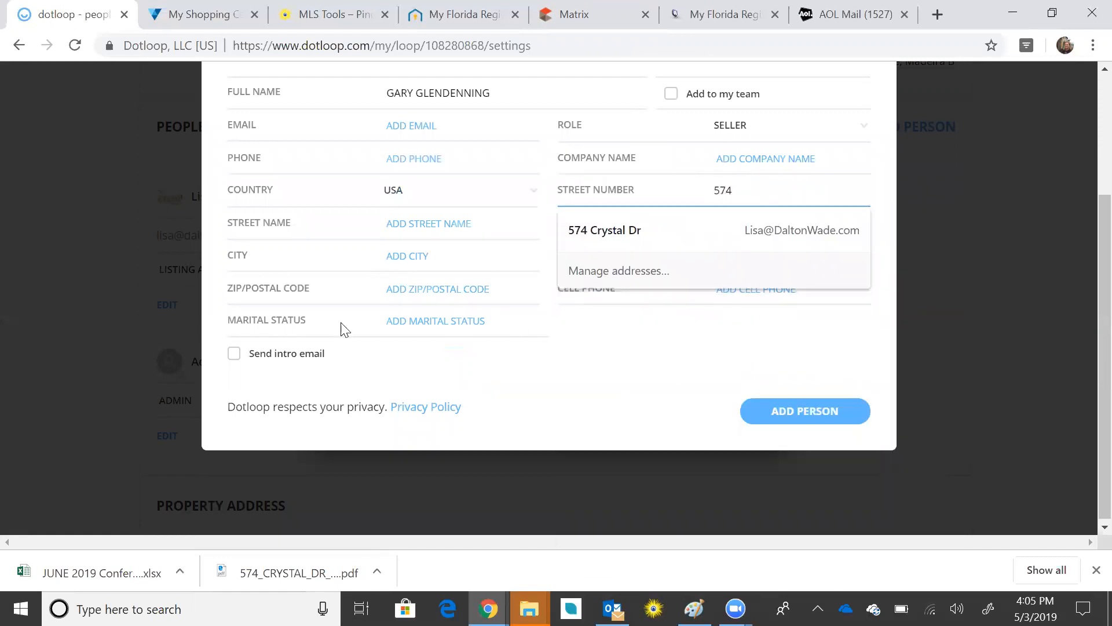
pyautogui.click(384, 221)
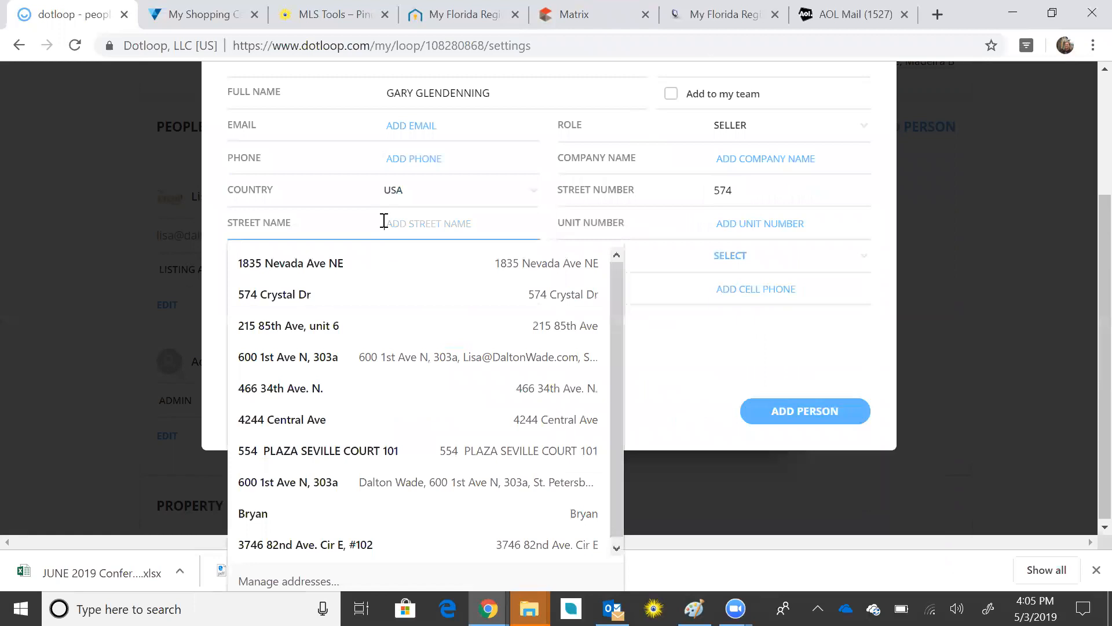
pyautogui.write('c')
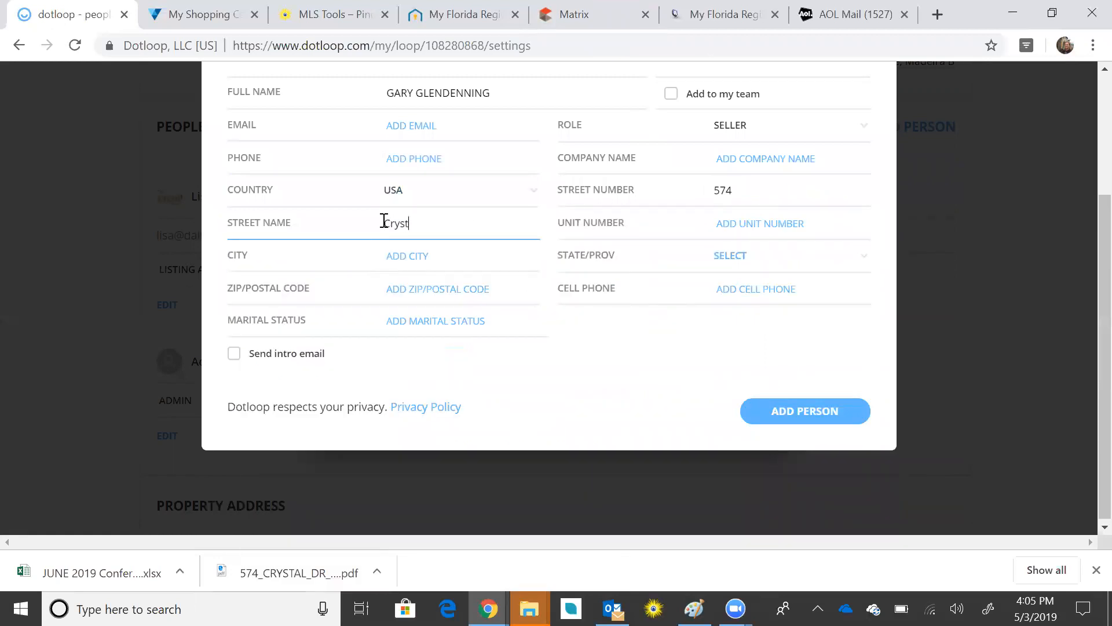
pyautogui.click(390, 254)
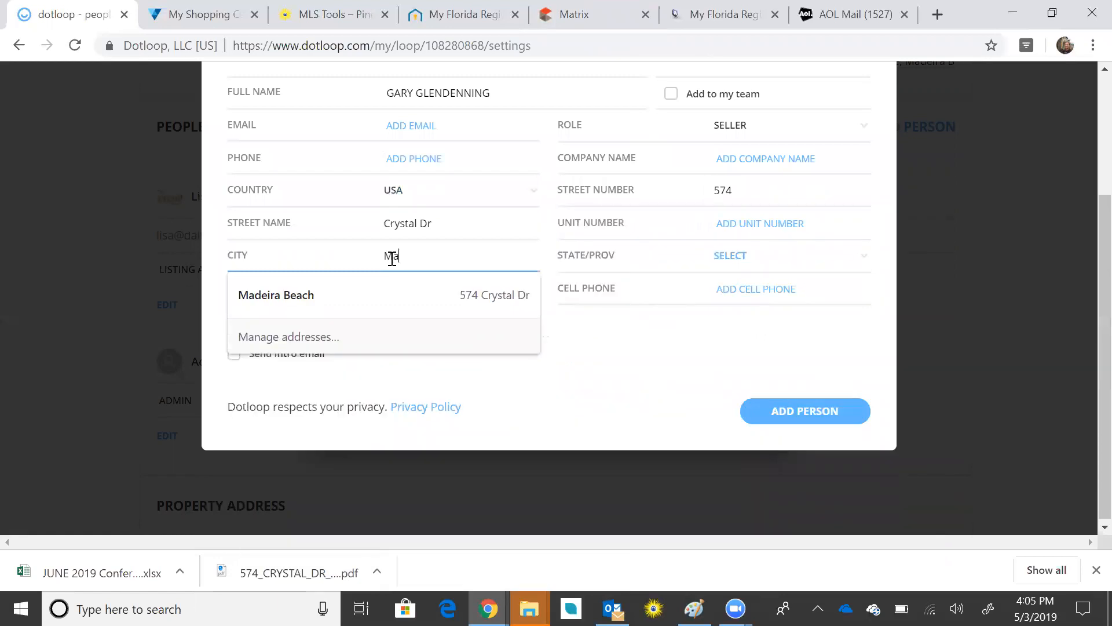
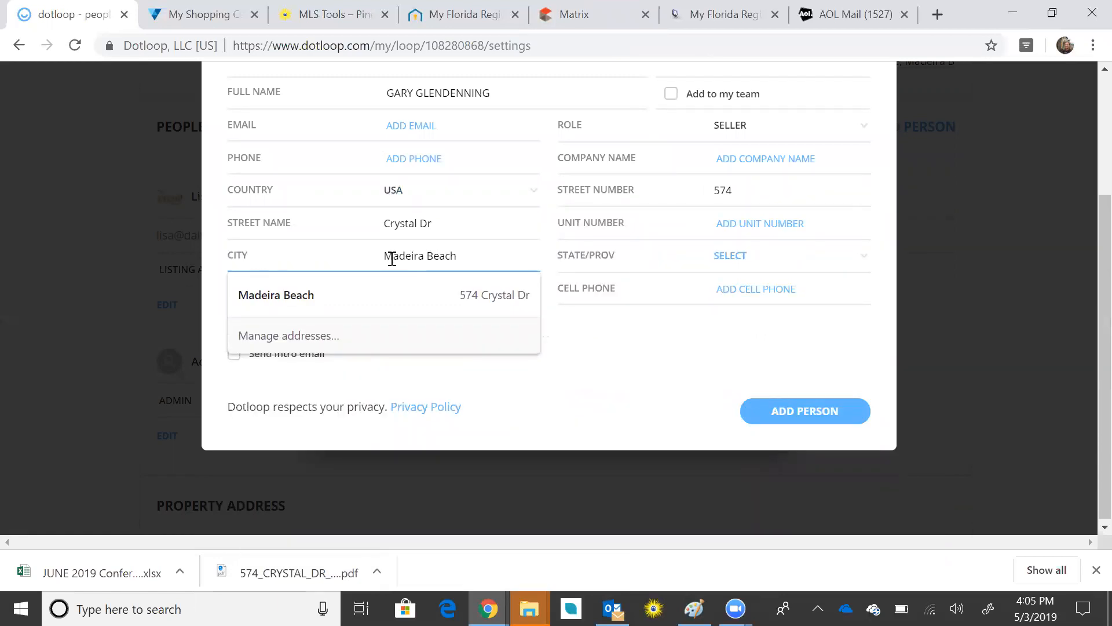
pyautogui.click(579, 342)
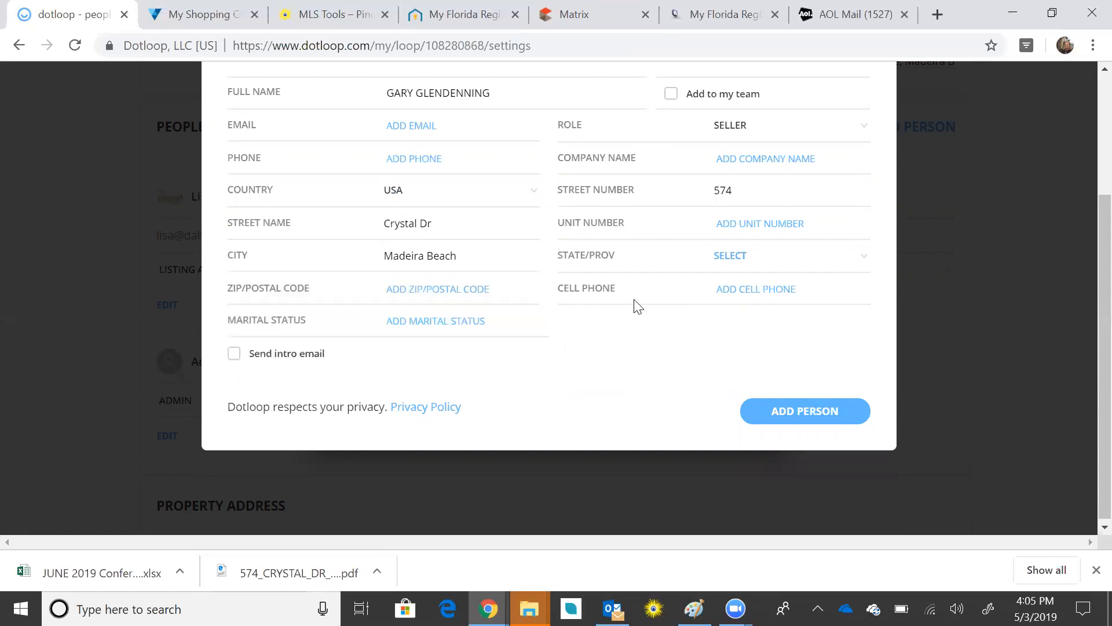
# Step: Set the seller's state to FL and ZIP code to 33708
pyautogui.click(724, 260)
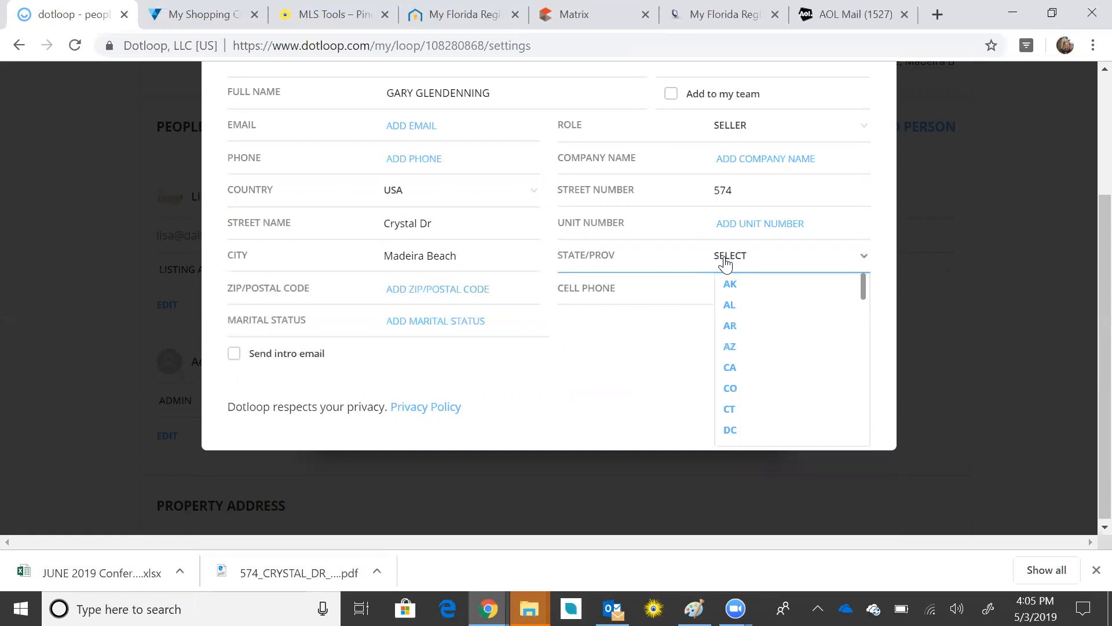
pyautogui.write('fl')
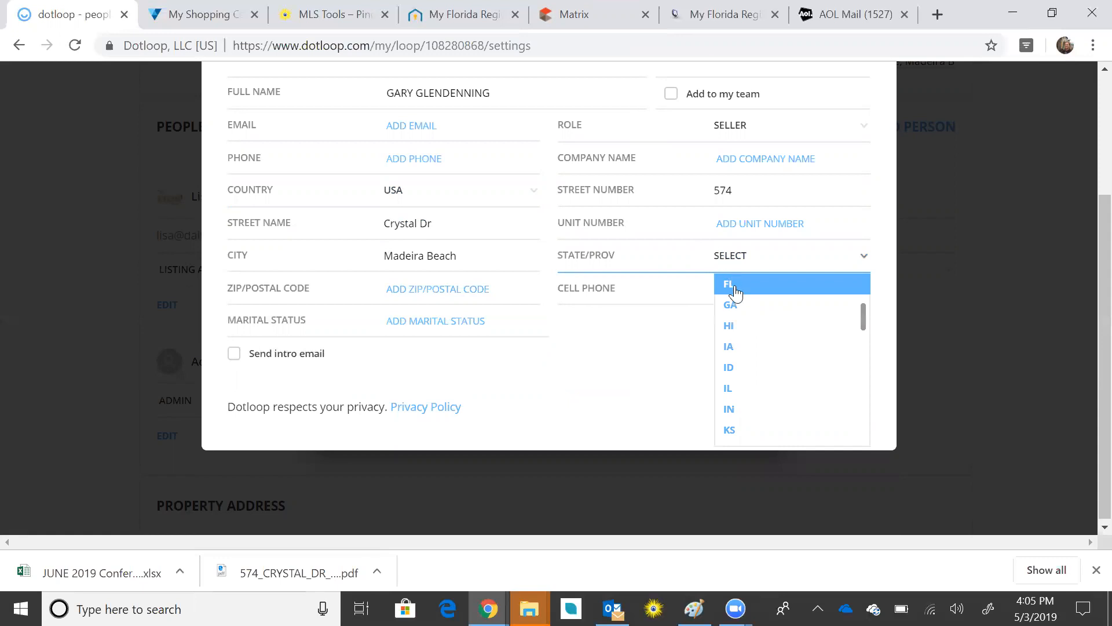
pyautogui.click(732, 290)
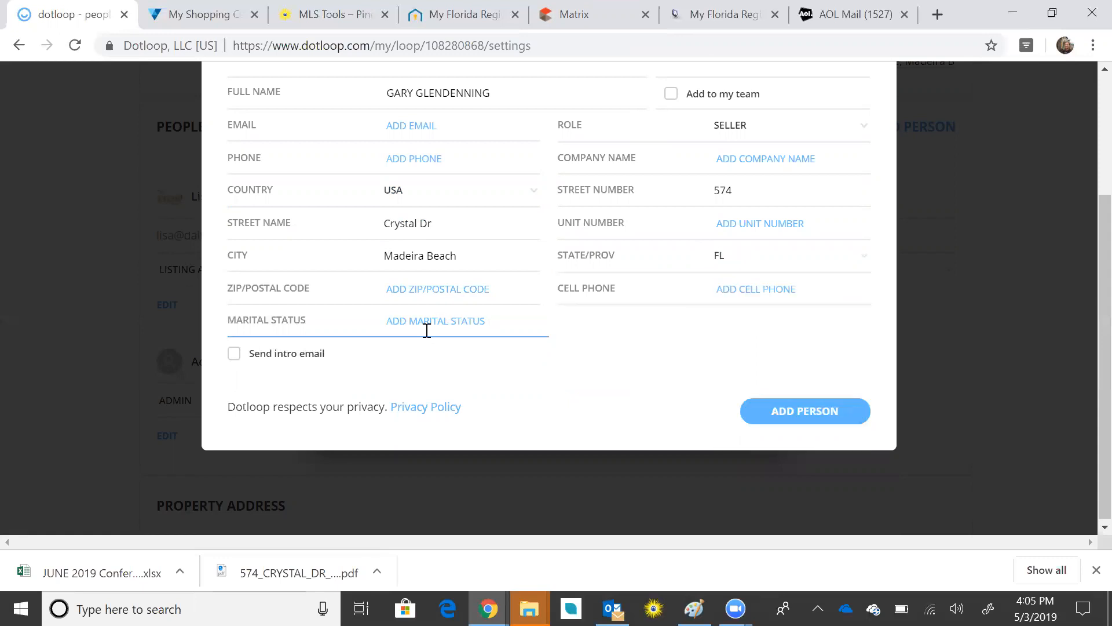
pyautogui.click(436, 292)
pyautogui.write('33708')
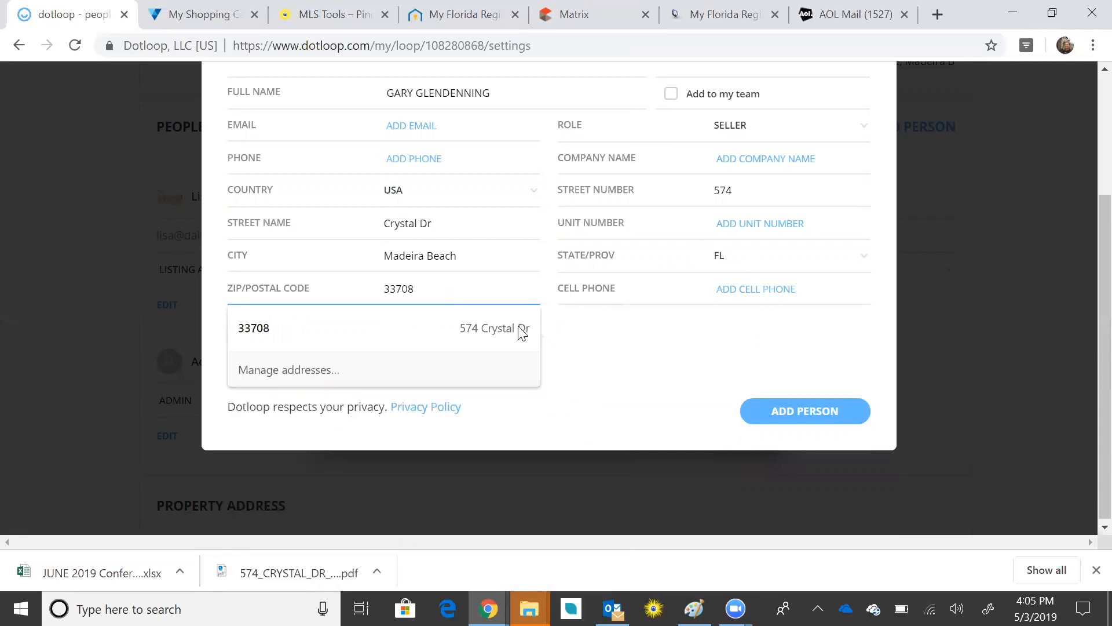
pyautogui.click(605, 364)
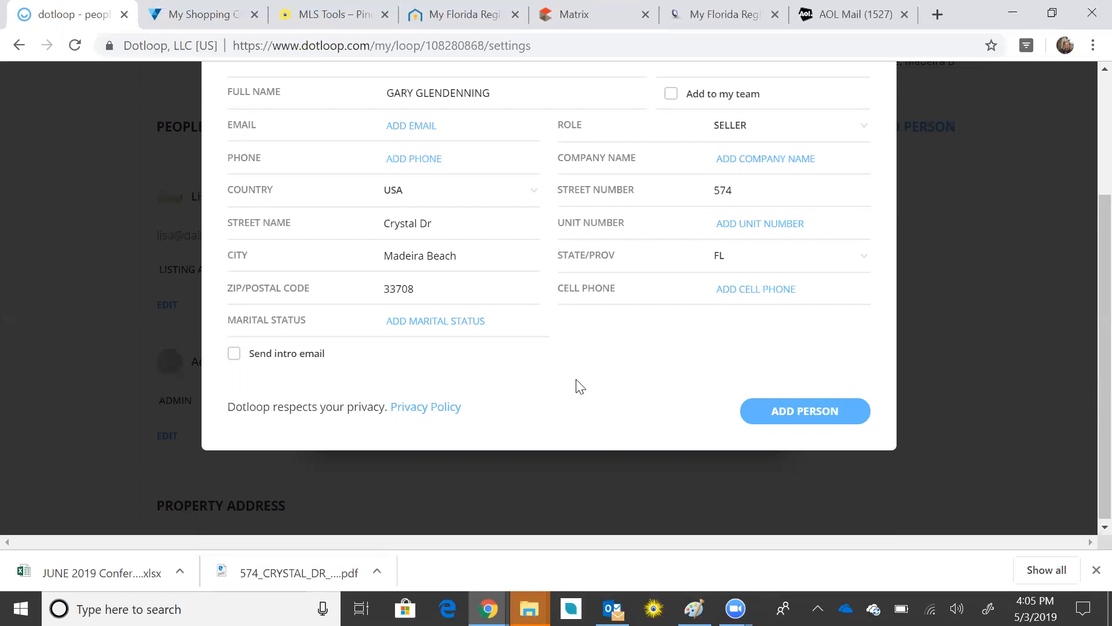
pyautogui.scroll(2, 689, 391)
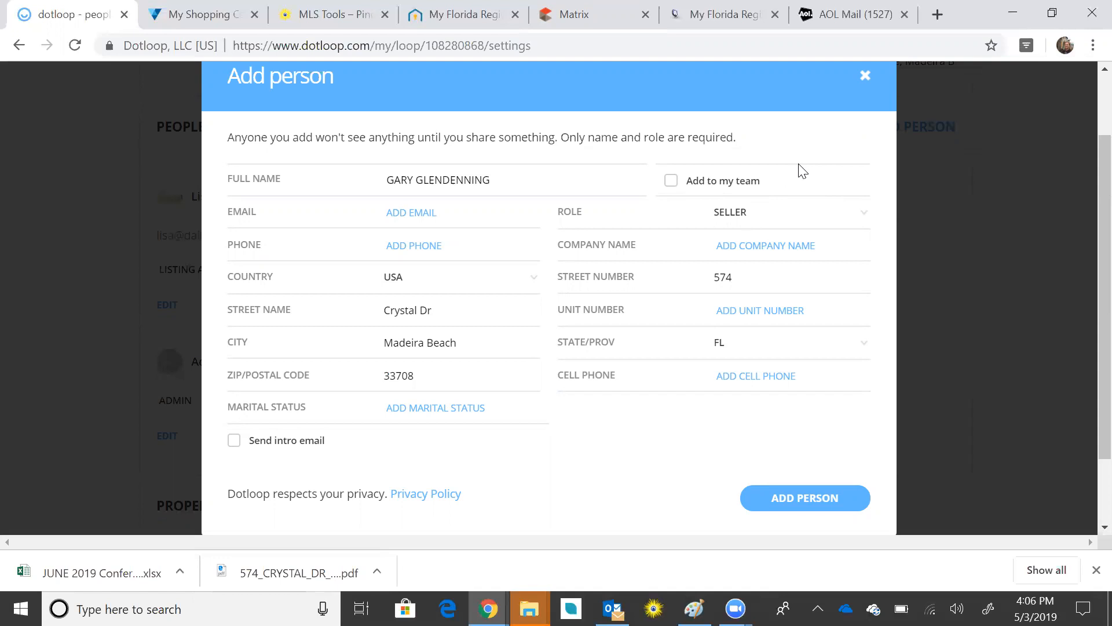
pyautogui.scroll(-2, 803, 174)
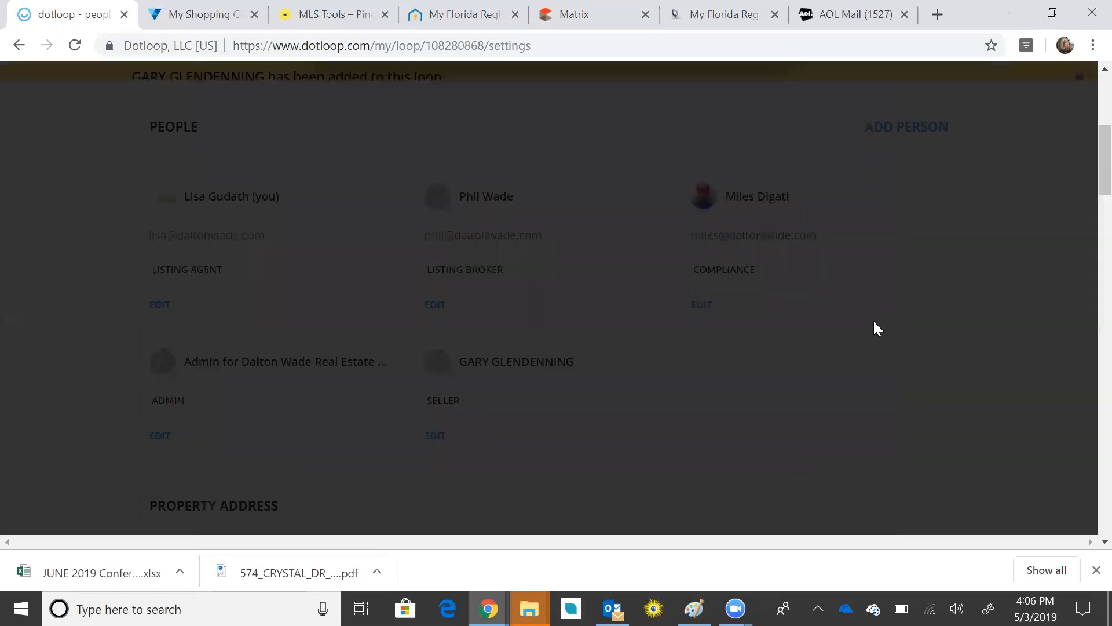
# Step: Scroll through the People list, now including the seller, down to Property Address
pyautogui.scroll(-3, 888, 326)
pyautogui.scroll(2, 888, 326)
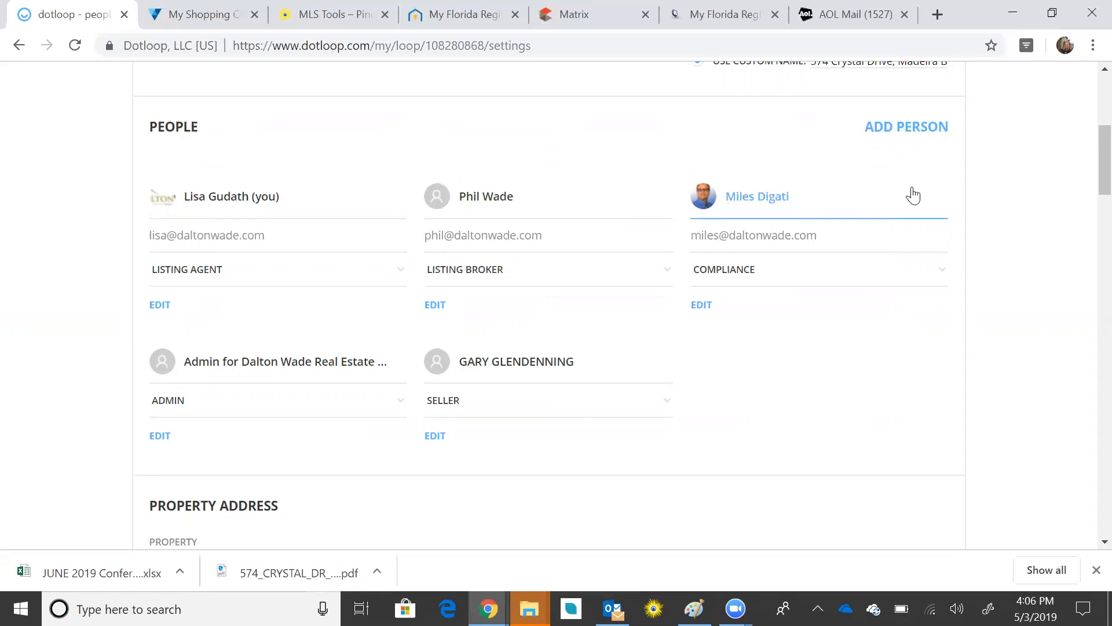
pyautogui.scroll(-8, 914, 196)
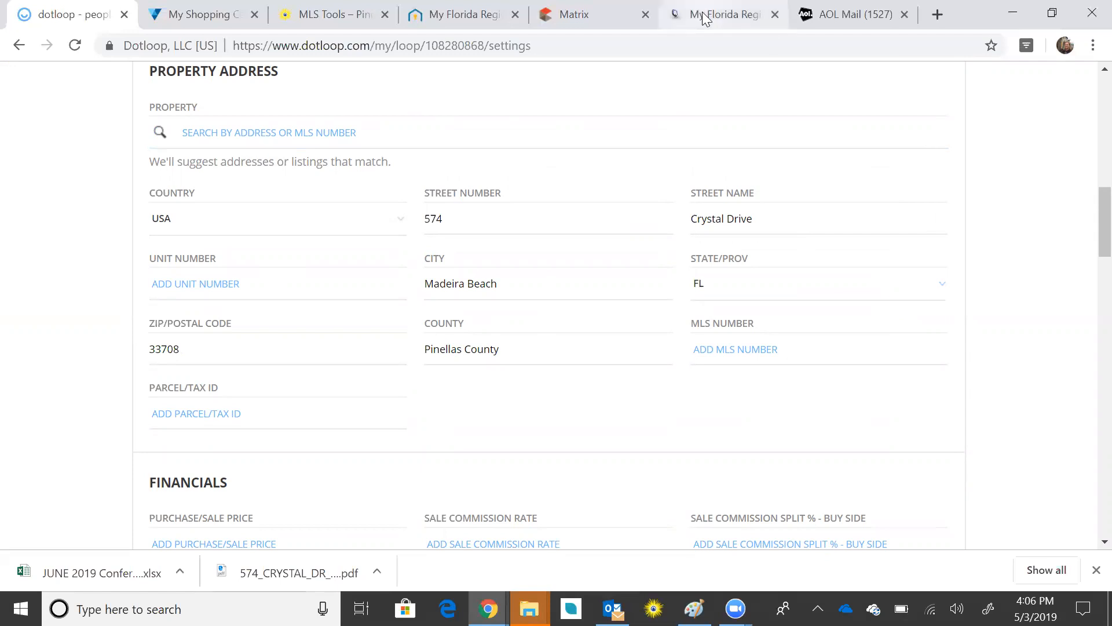
# Step: Copy the PID from the tax report and paste it as the loop's Parcel/Tax ID
pyautogui.click(731, 14)
pyautogui.moveTo(181, 164); pyautogui.dragTo(303, 165)
pyautogui.hotkey('ctrl', 'c')
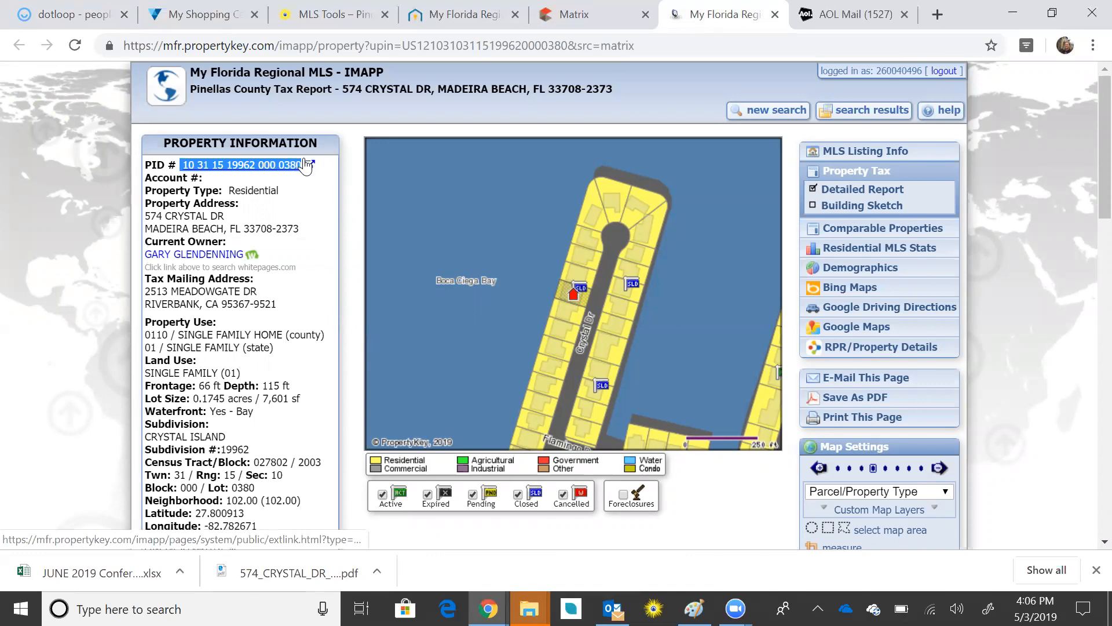
pyautogui.click(49, 19)
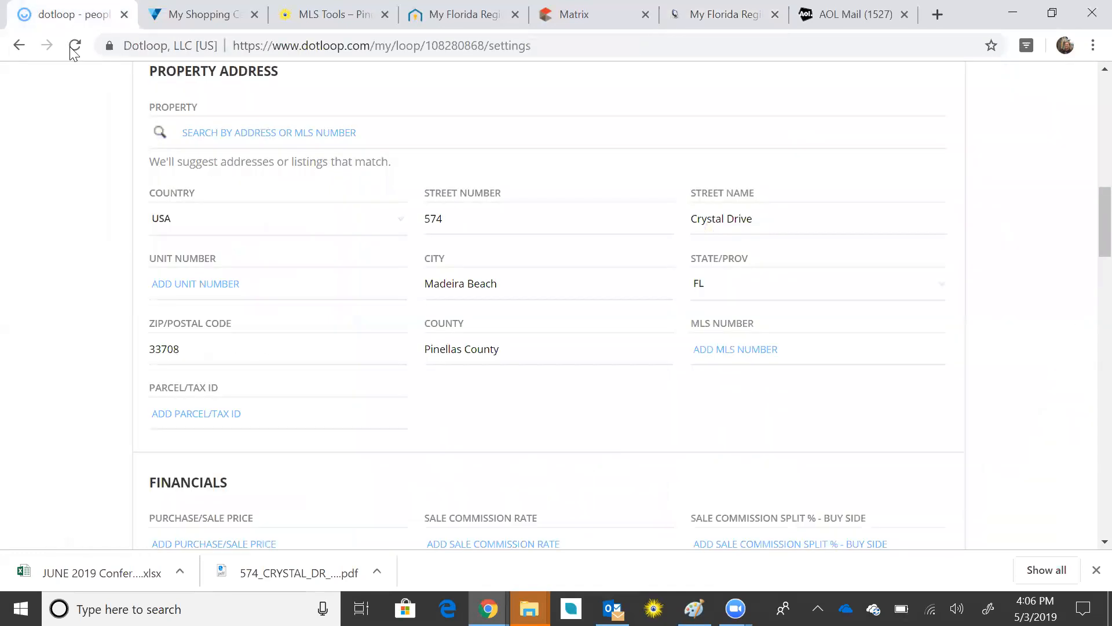
pyautogui.click(214, 412)
pyautogui.hotkey('ctrl', 'v')
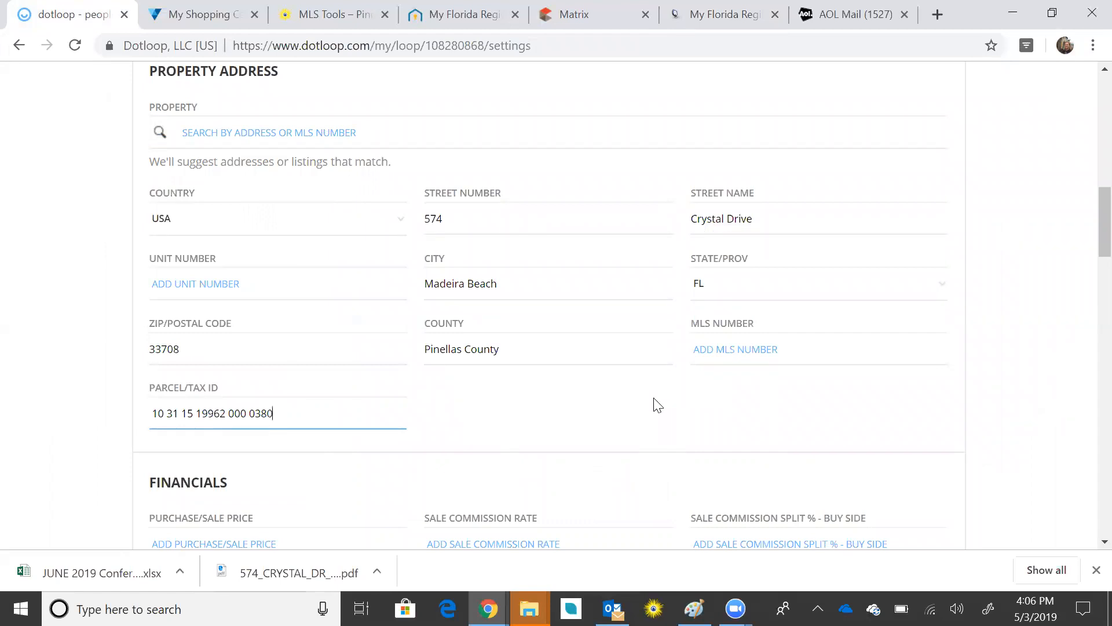
# Step: Scroll down to the Legal Description field and select its entry
pyautogui.scroll(-7, 658, 404)
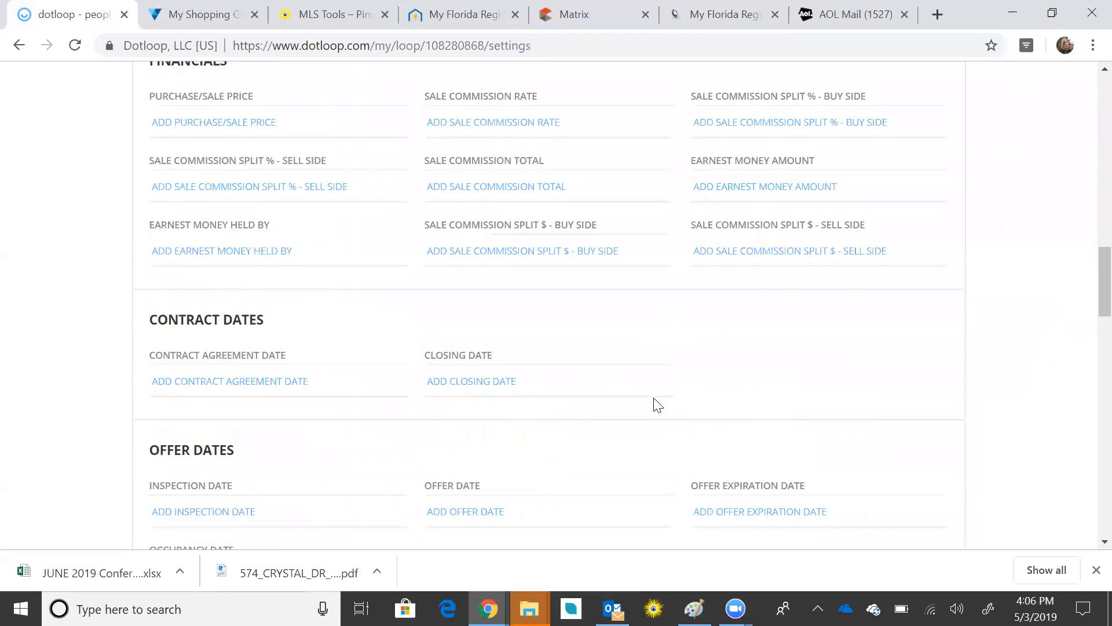
pyautogui.scroll(-9, 657, 404)
pyautogui.scroll(-4, 655, 397)
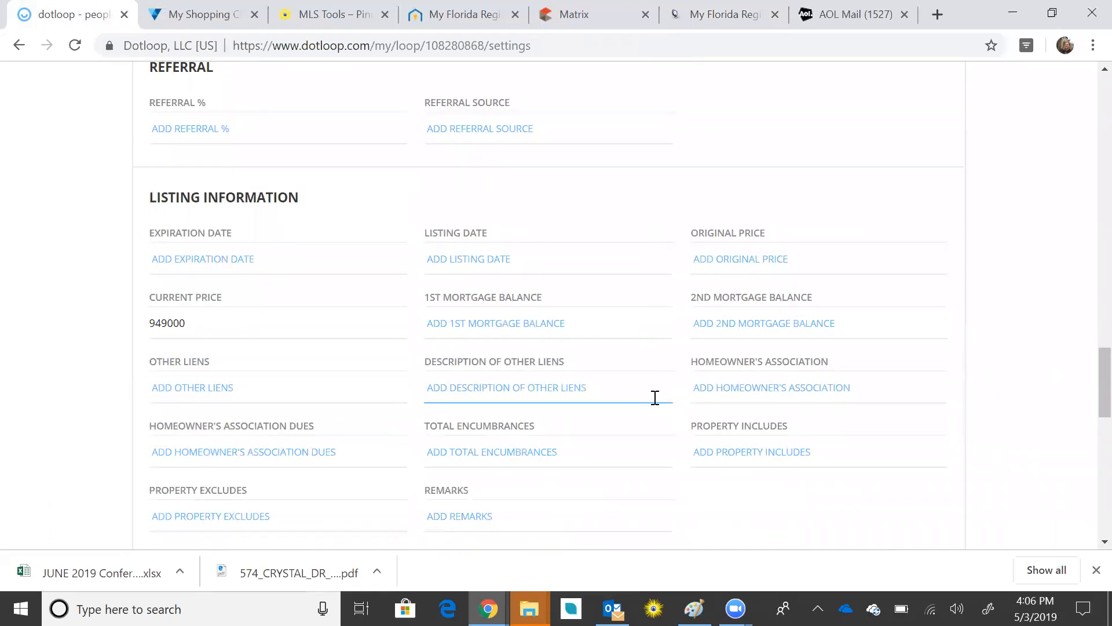
pyautogui.scroll(-6, 656, 397)
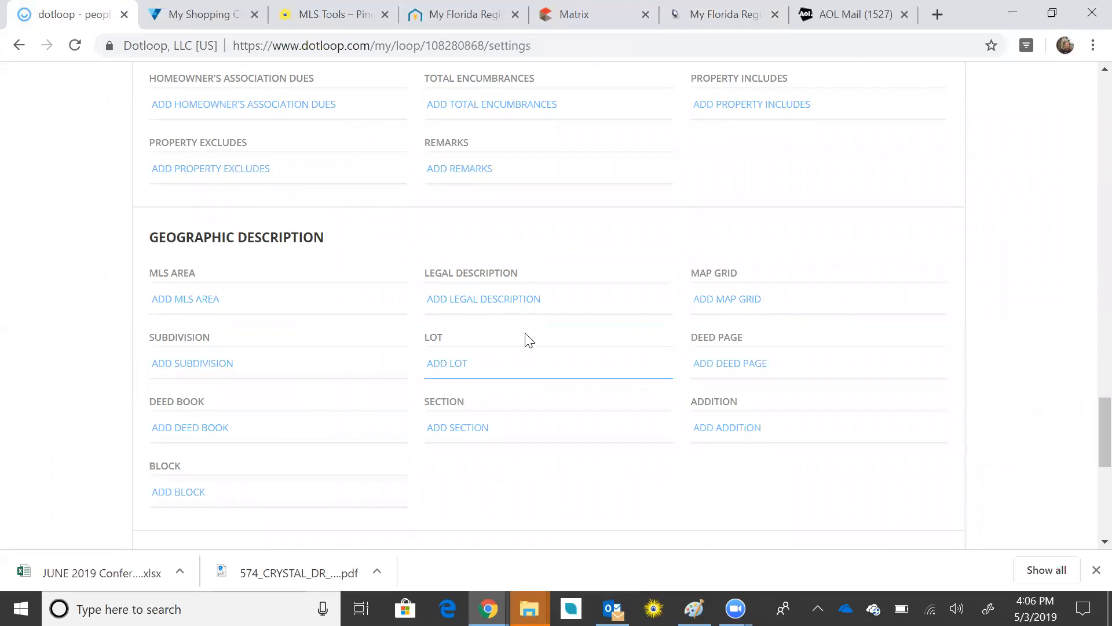
pyautogui.click(492, 309)
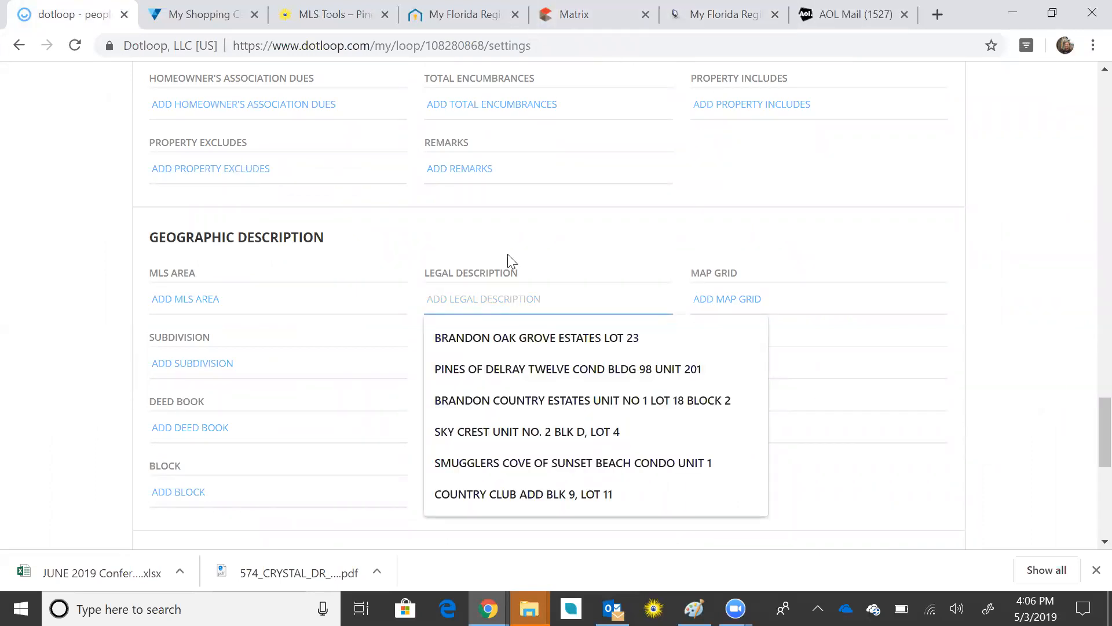
pyautogui.click(496, 284)
pyautogui.tripleClick(496, 284)
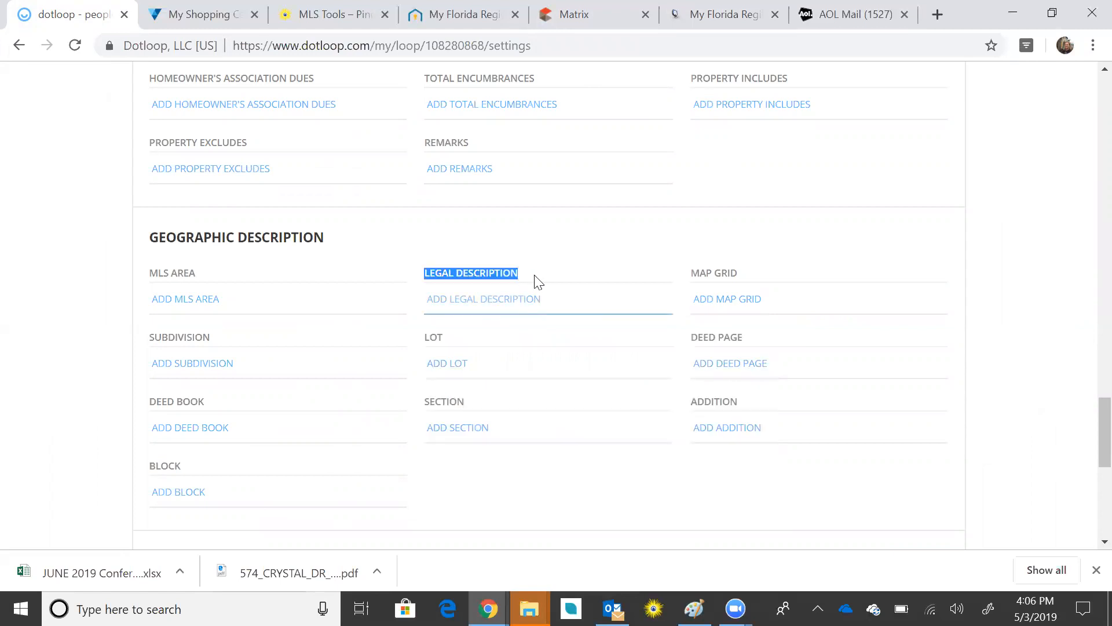
pyautogui.click(707, 25)
pyautogui.scroll(-5, 170, 325)
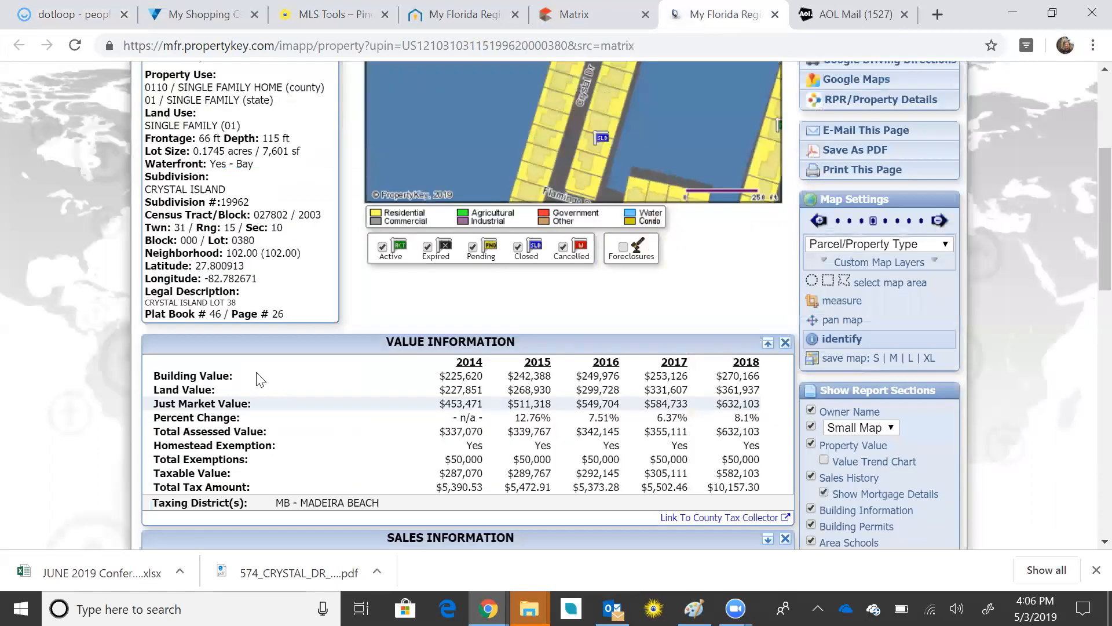
pyautogui.moveTo(145, 290); pyautogui.dragTo(243, 296)
pyautogui.hotkey('ctrl', 'c')
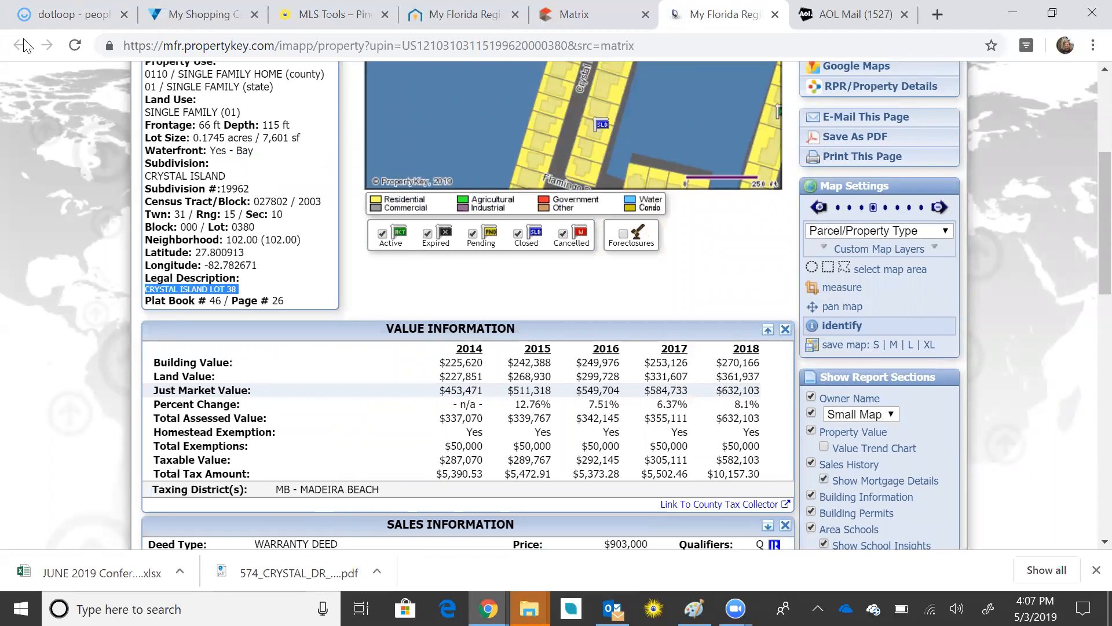
pyautogui.click(61, 14)
pyautogui.click(429, 298)
pyautogui.hotkey('ctrl', 'v')
pyautogui.scroll(20, 967, 446)
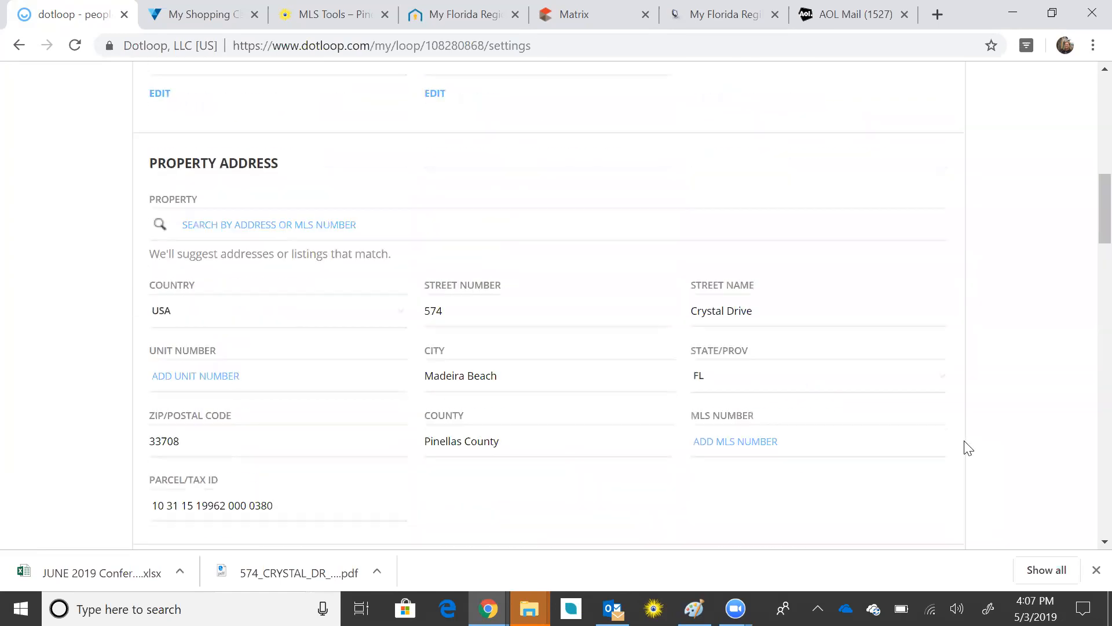
pyautogui.click(932, 320)
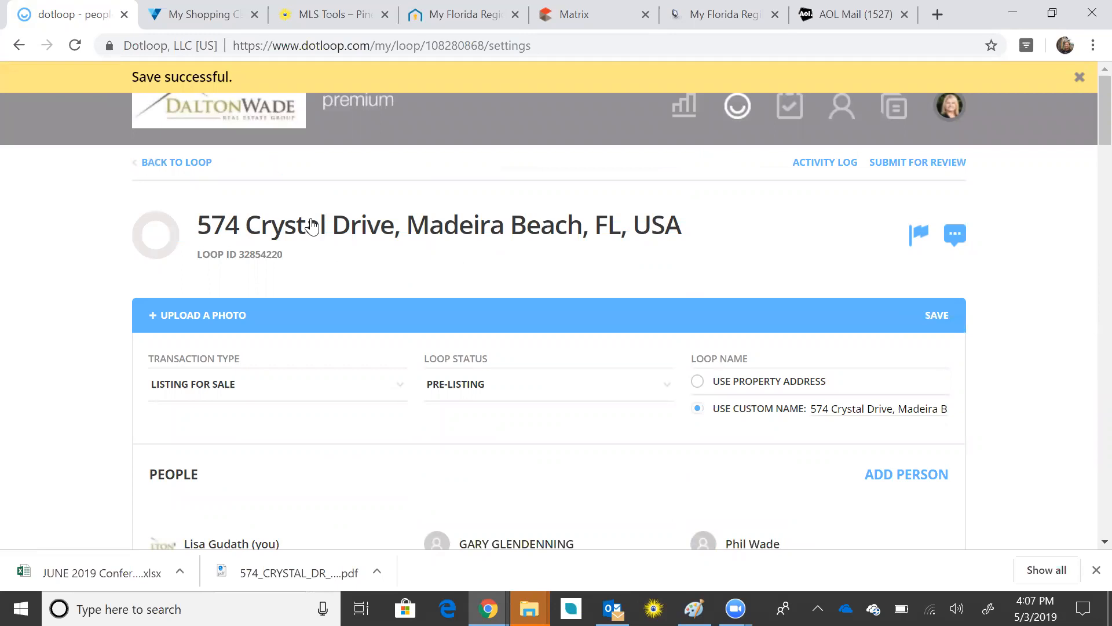
# Step: Return to the loop and scroll to its Listing, Offer, Pending and Closing document folders
pyautogui.click(175, 173)
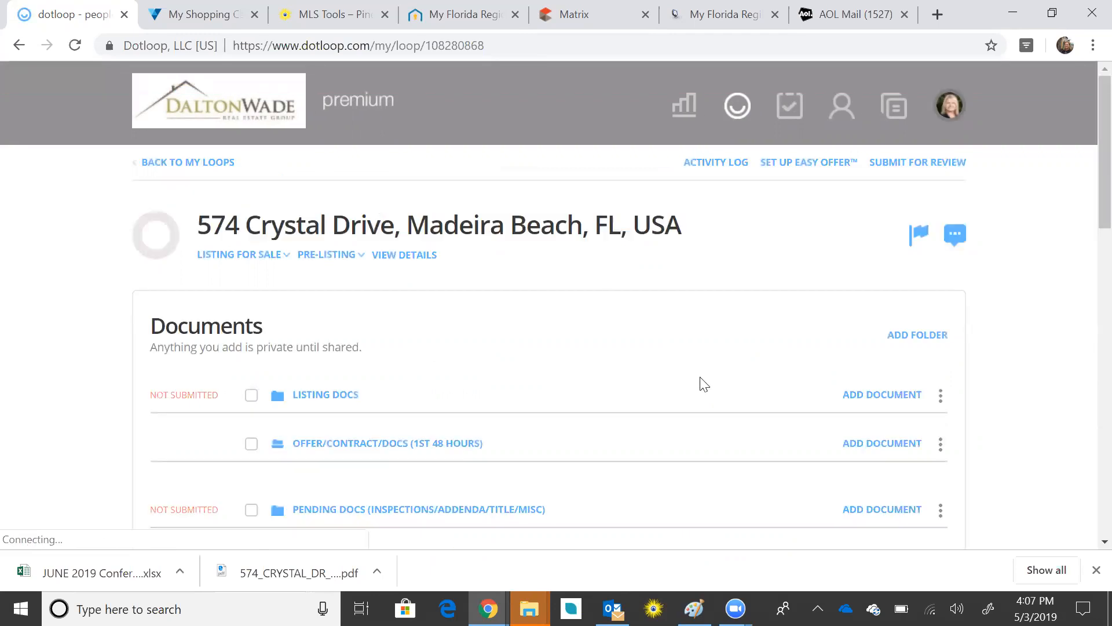
pyautogui.scroll(-1, 731, 333)
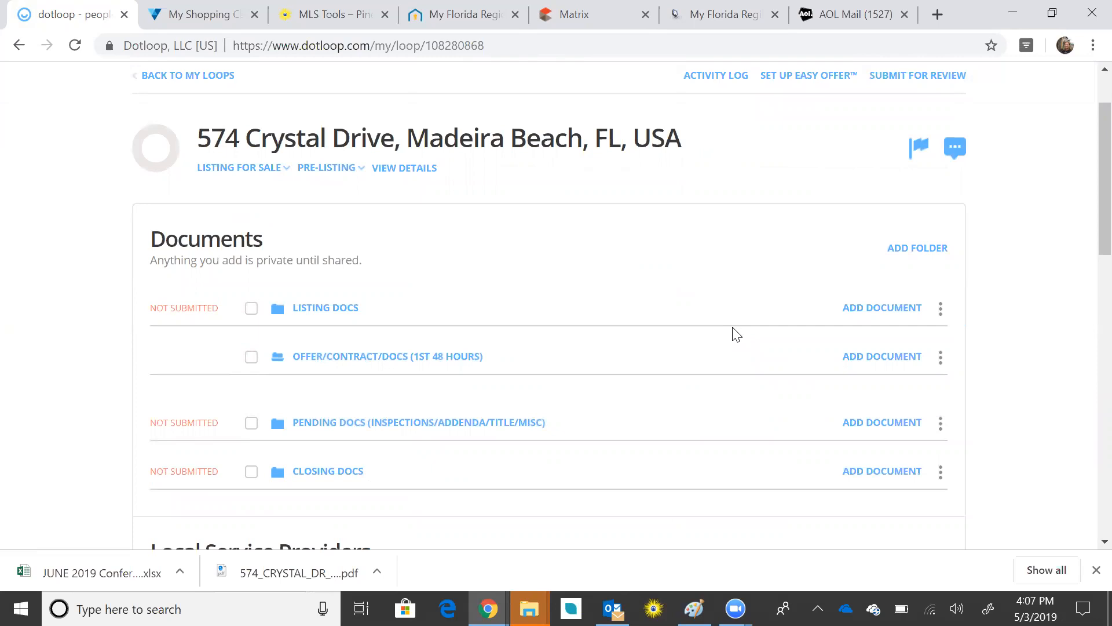
pyautogui.scroll(-1, 736, 334)
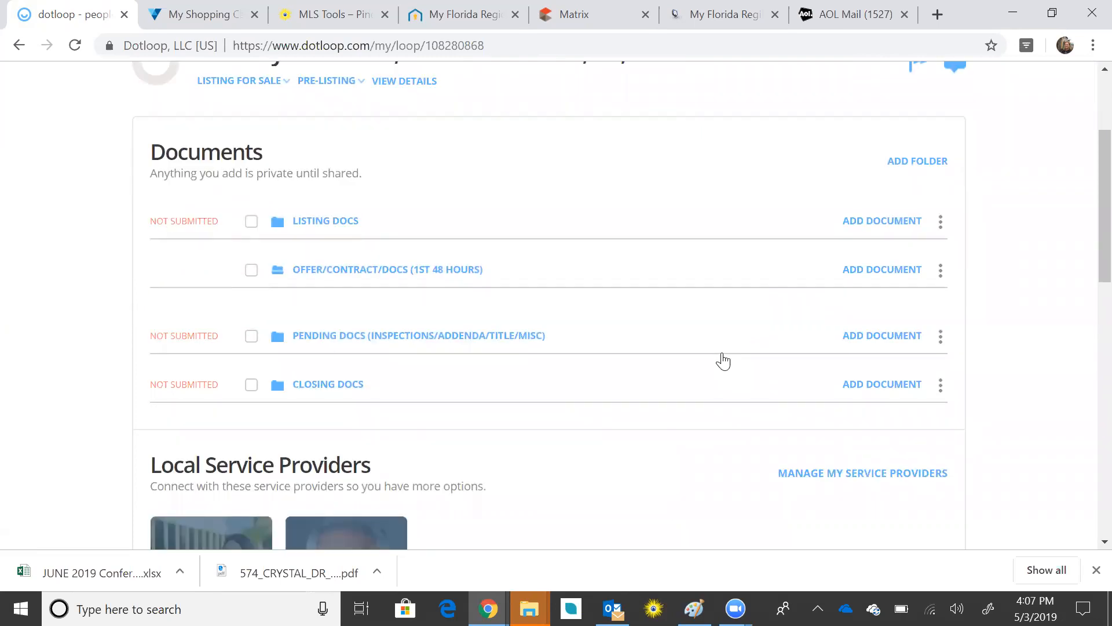